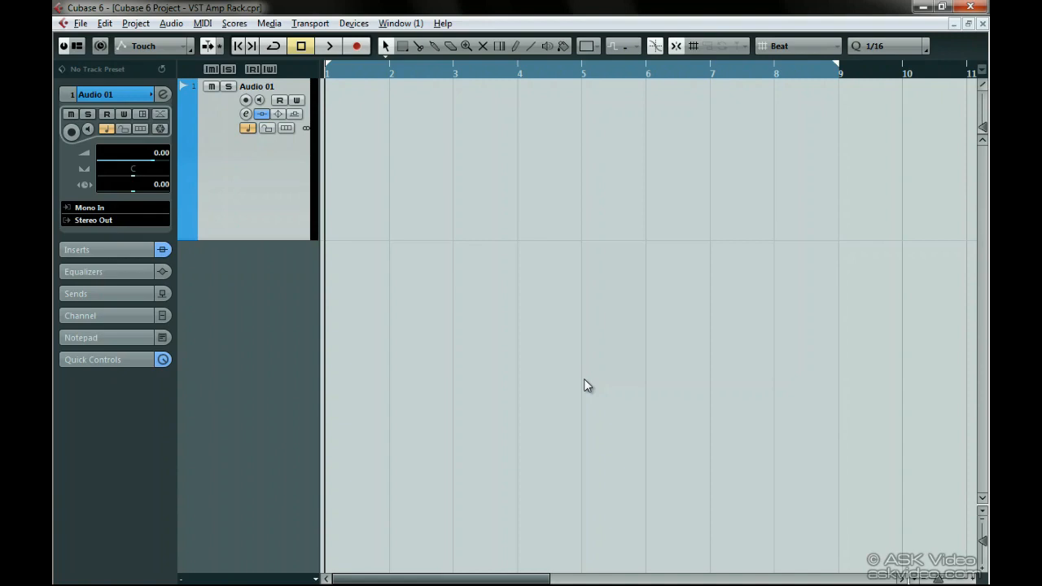
Step: Enable input monitoring on the Audio 01 track and open the editor of its VST Amp Rack insert
click(95, 249)
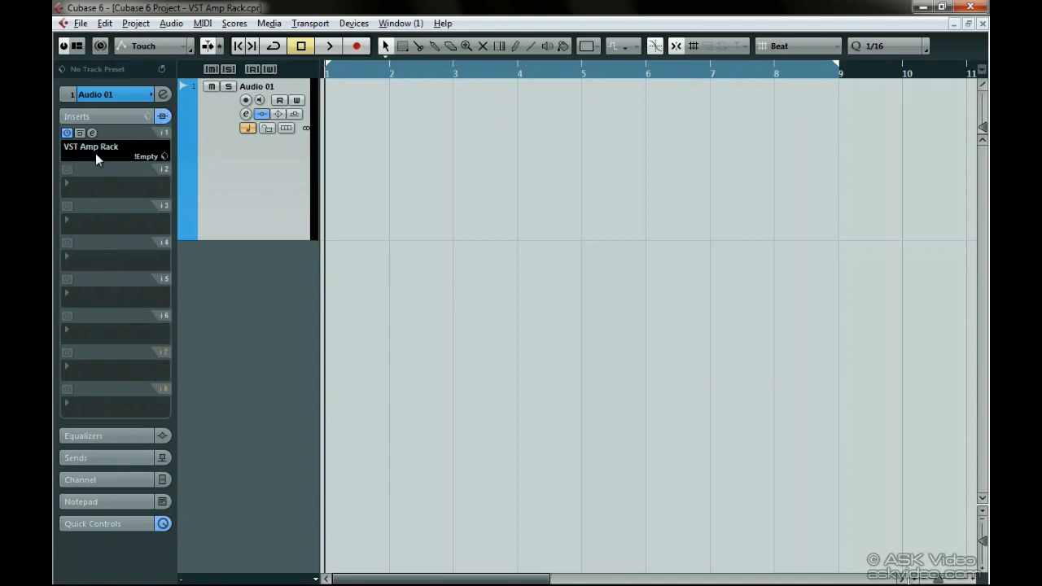
click(260, 102)
click(134, 96)
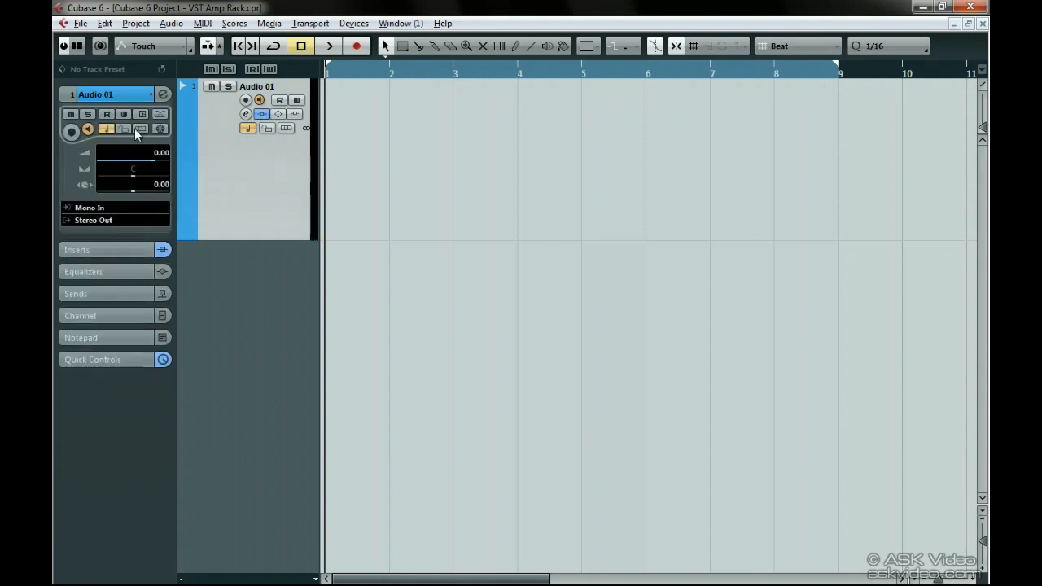
drag(147, 165, 127, 166)
click(103, 243)
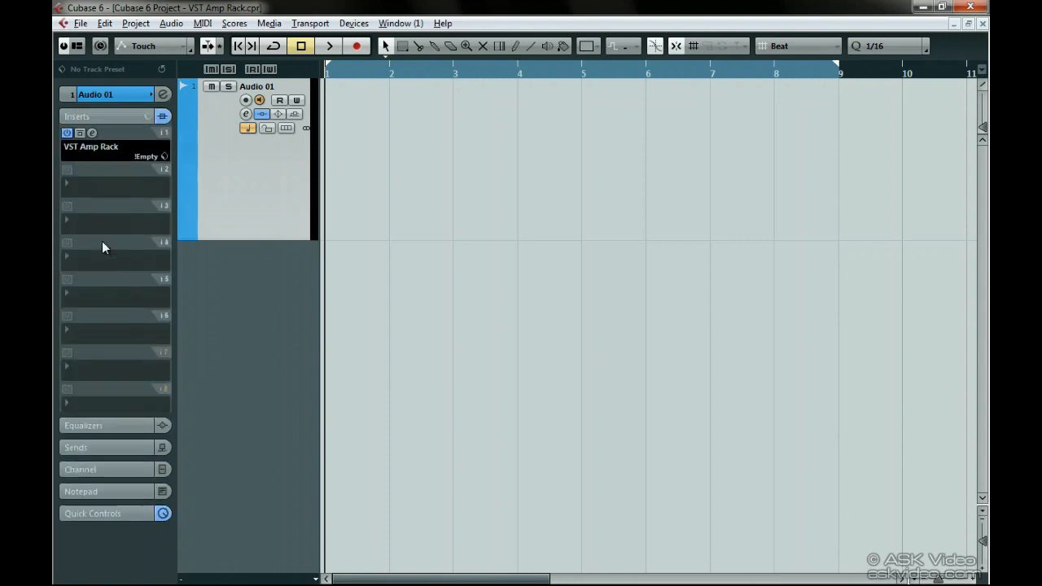
click(93, 134)
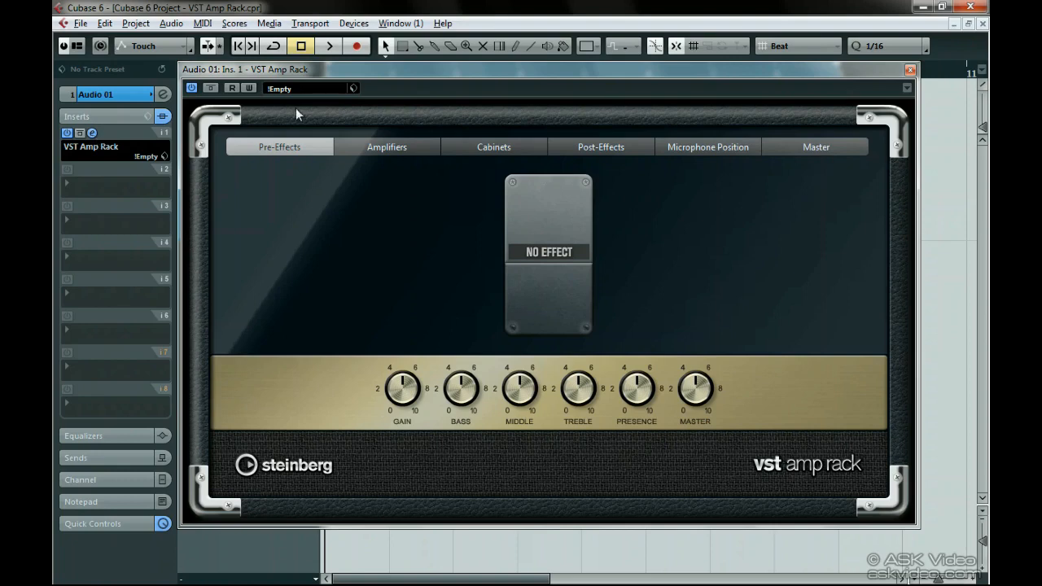
Step: Try the 60s In London and Eddie's Rock 2 presets in VST Amp Rack
click(315, 89)
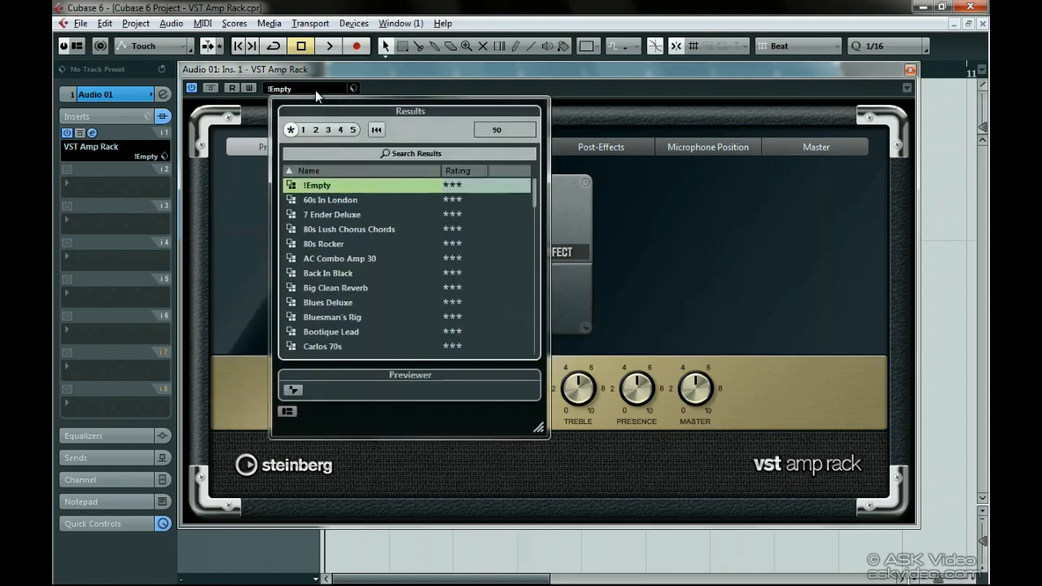
double_click(338, 198)
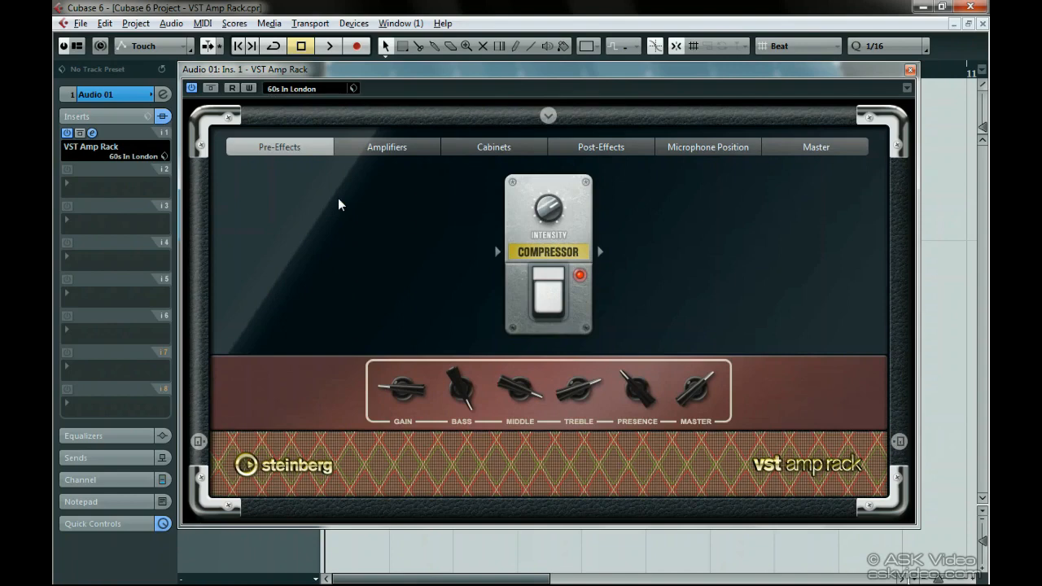
click(334, 93)
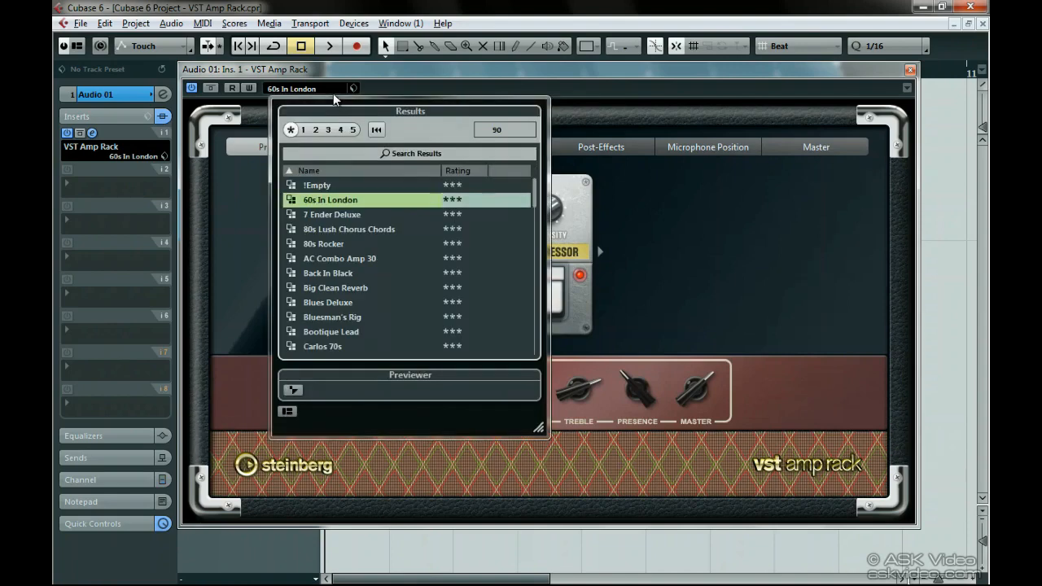
click(533, 244)
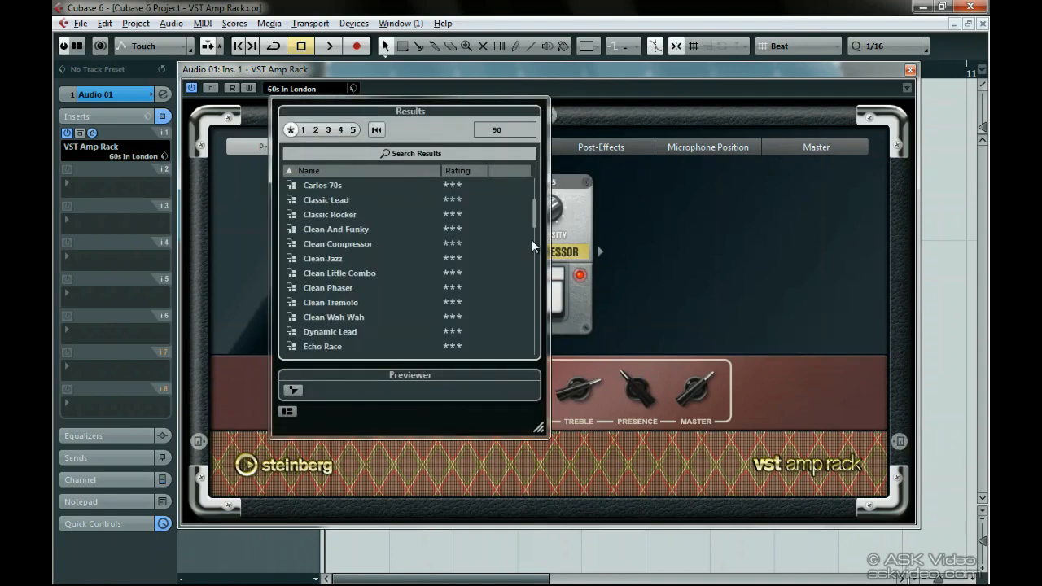
click(533, 245)
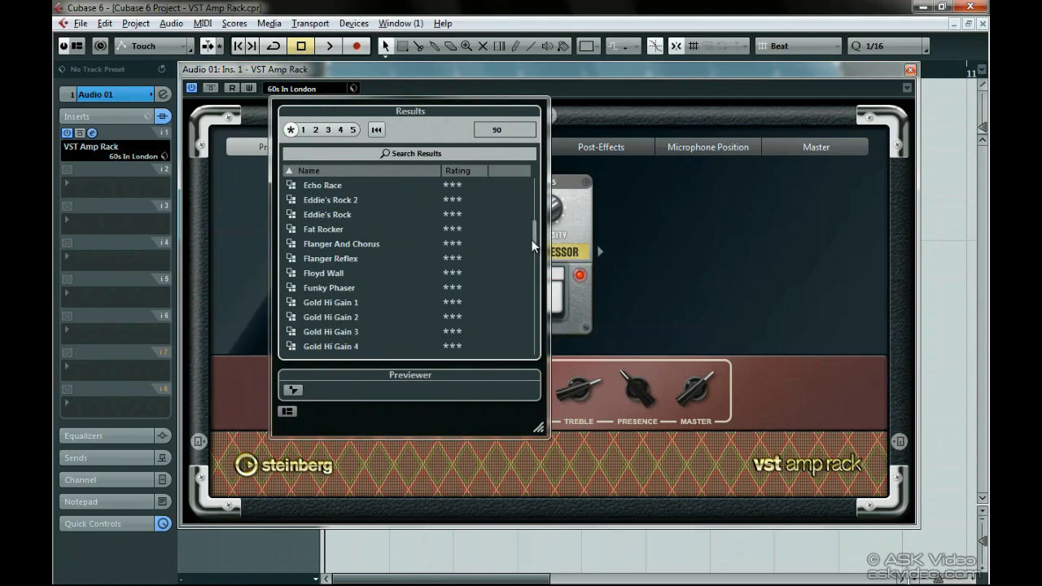
double_click(344, 195)
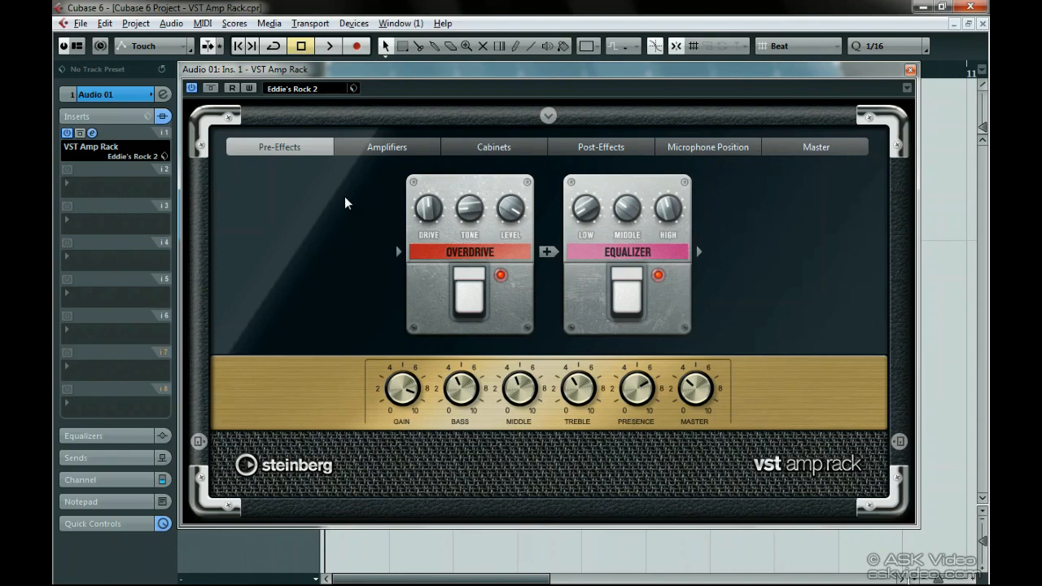
Step: Load the !Empty preset in VST Amp Rack
click(315, 91)
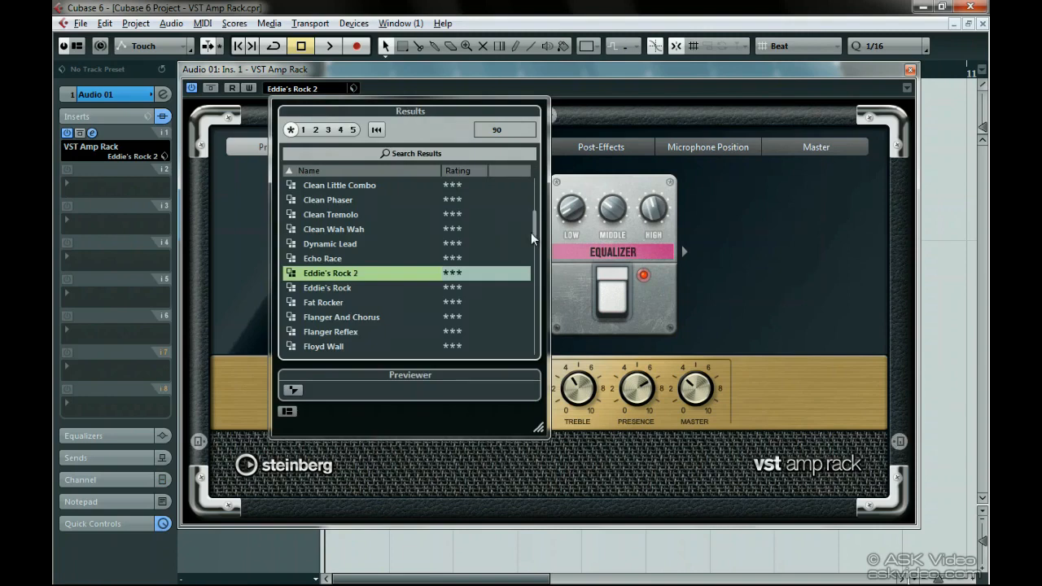
drag(531, 232, 534, 192)
double_click(317, 186)
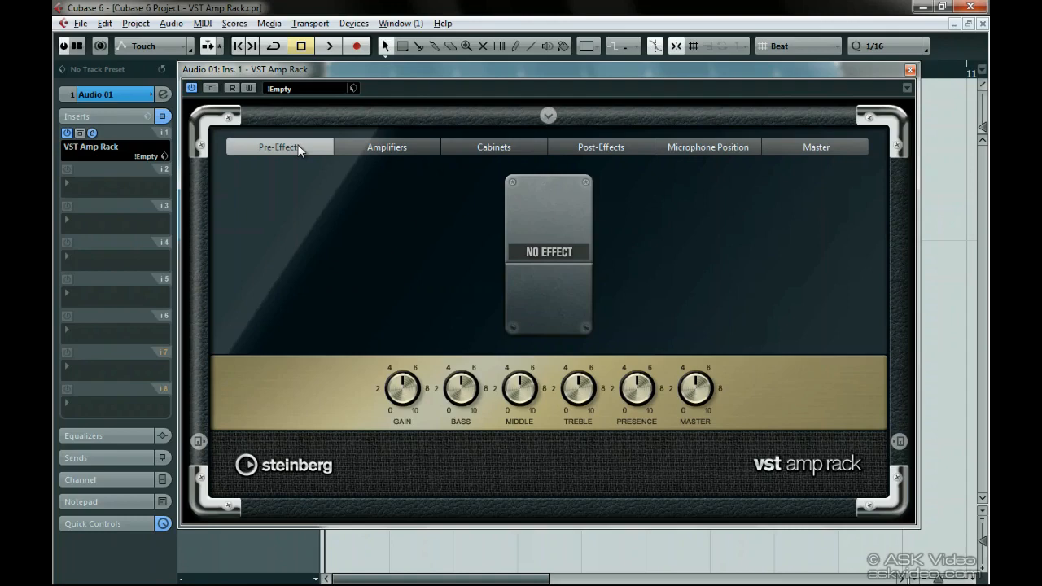
Step: Examine the available pre-effects, amplifiers, cabinets, post-effects and microphone position options of the amp rack
click(537, 250)
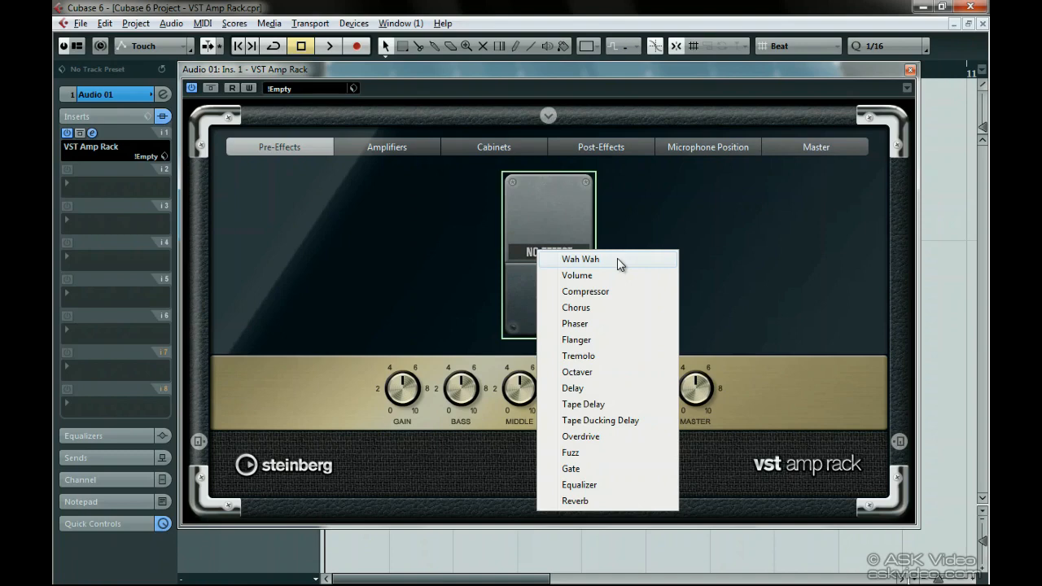
click(393, 255)
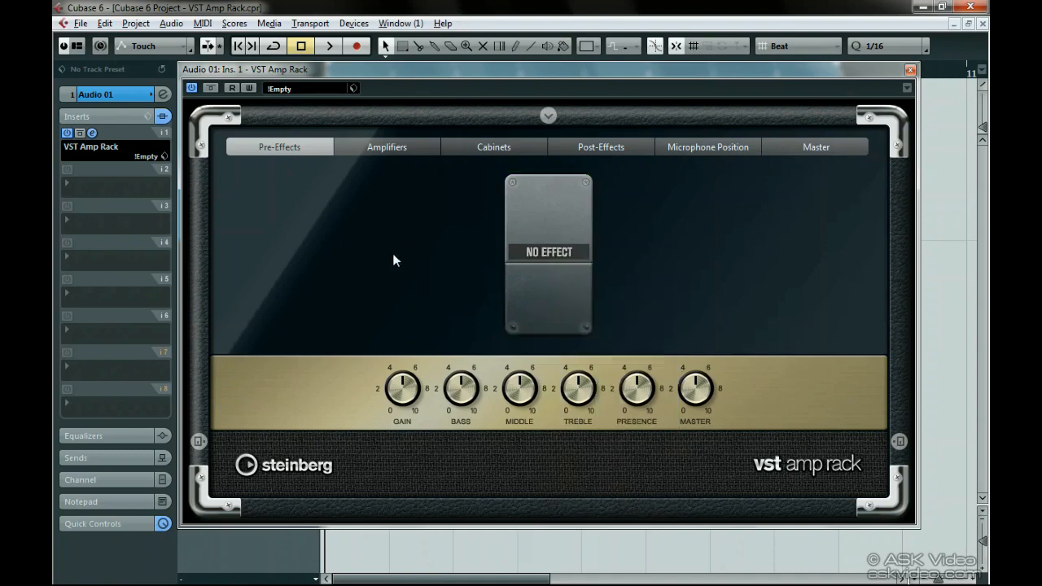
click(400, 150)
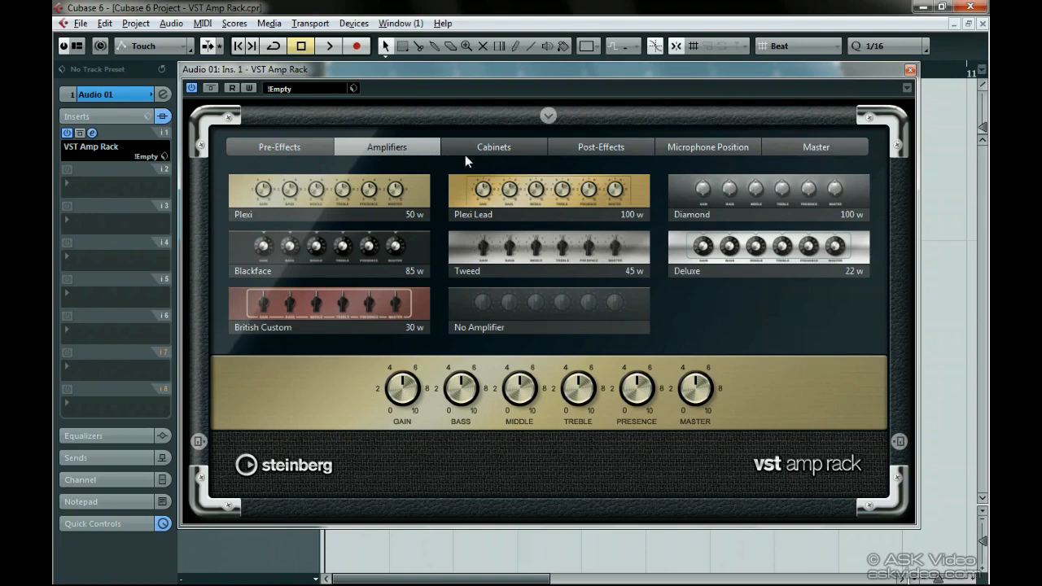
click(501, 155)
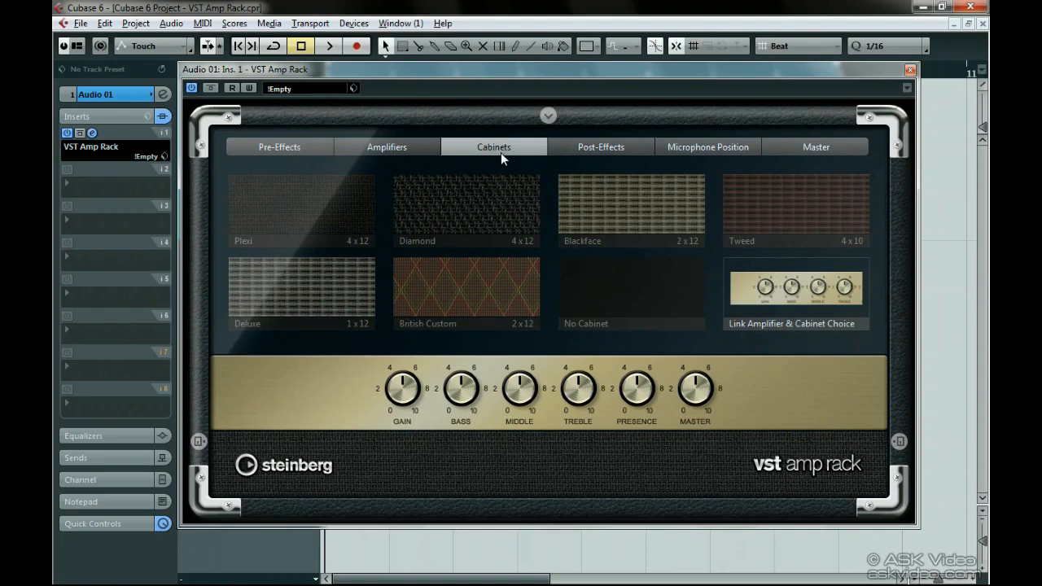
click(577, 150)
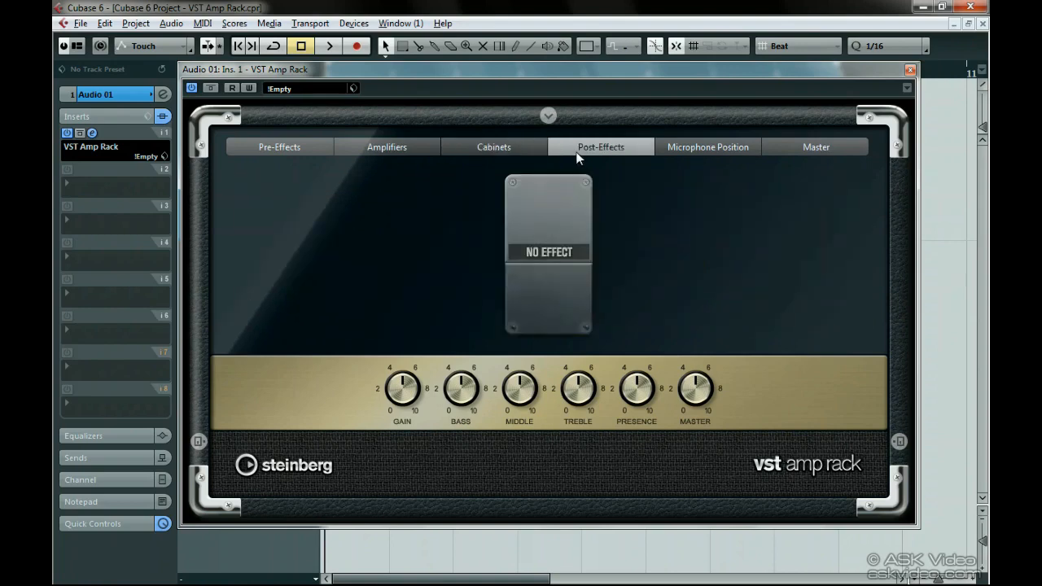
click(578, 252)
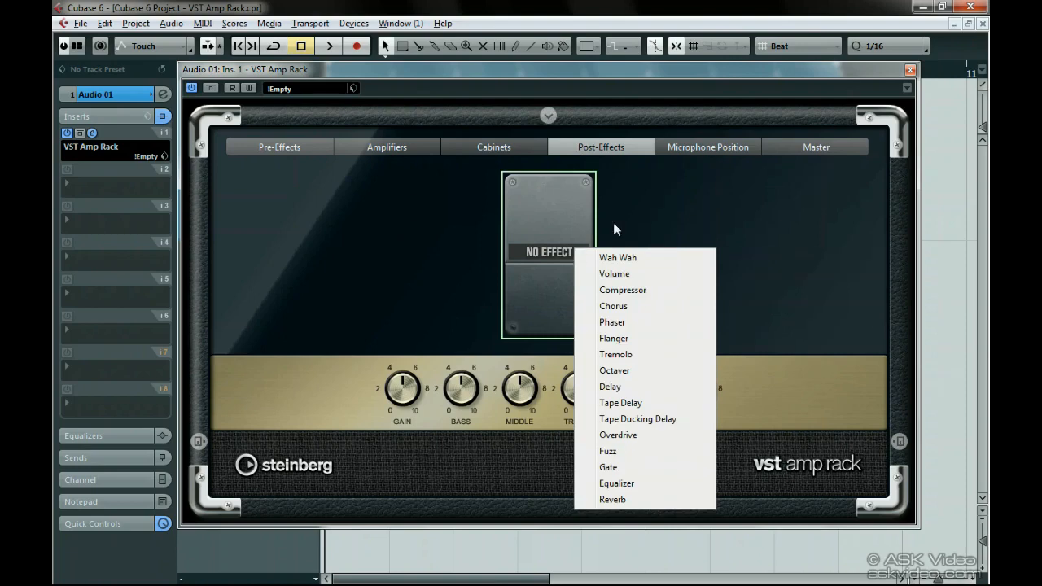
click(654, 186)
click(693, 150)
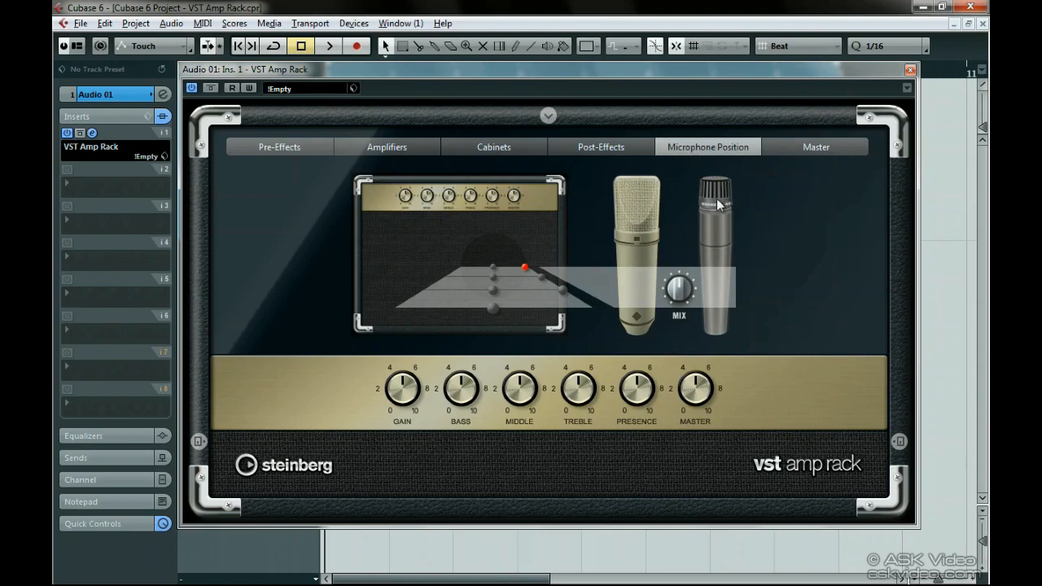
Step: Open the Master section, switch its tuner pedal on and off again, and check the master level
click(799, 147)
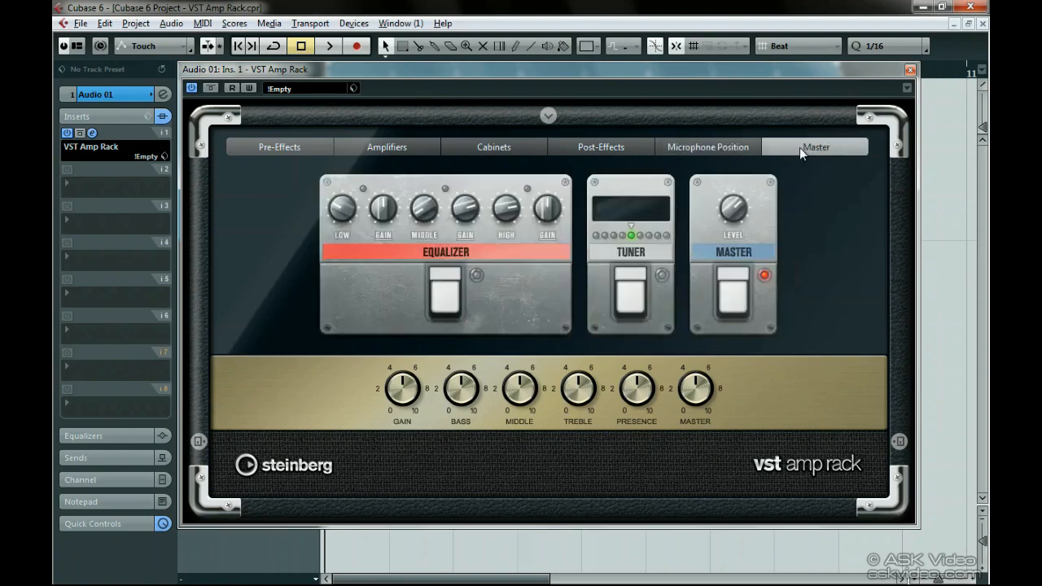
click(633, 301)
click(633, 302)
mouse_move(743, 212)
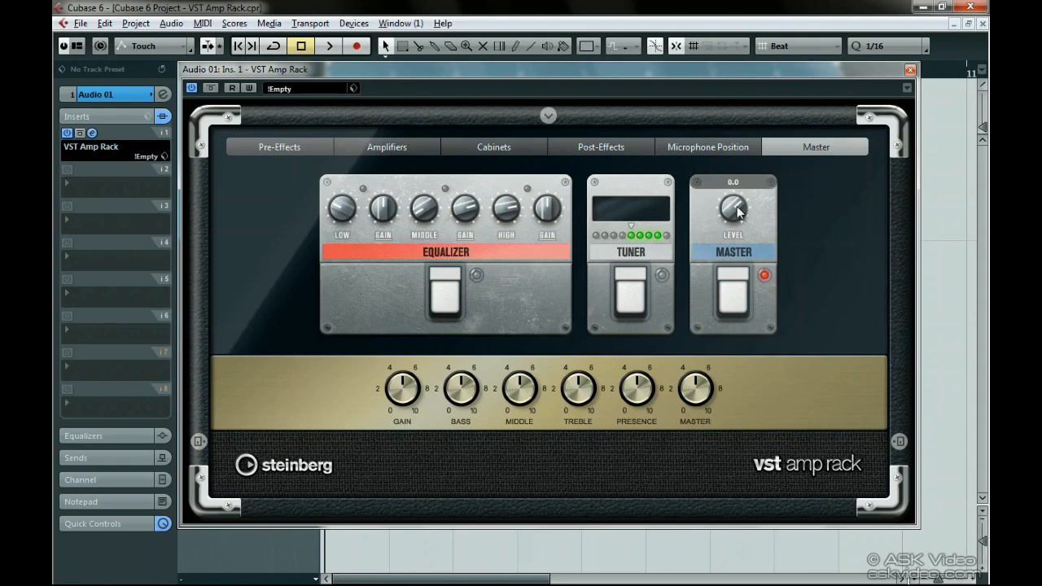
Step: Try the Plexi Lead, Diamond, Blackface, Tweed, Deluxe and British Custom amplifiers, finishing with Plexi Lead selected
click(388, 151)
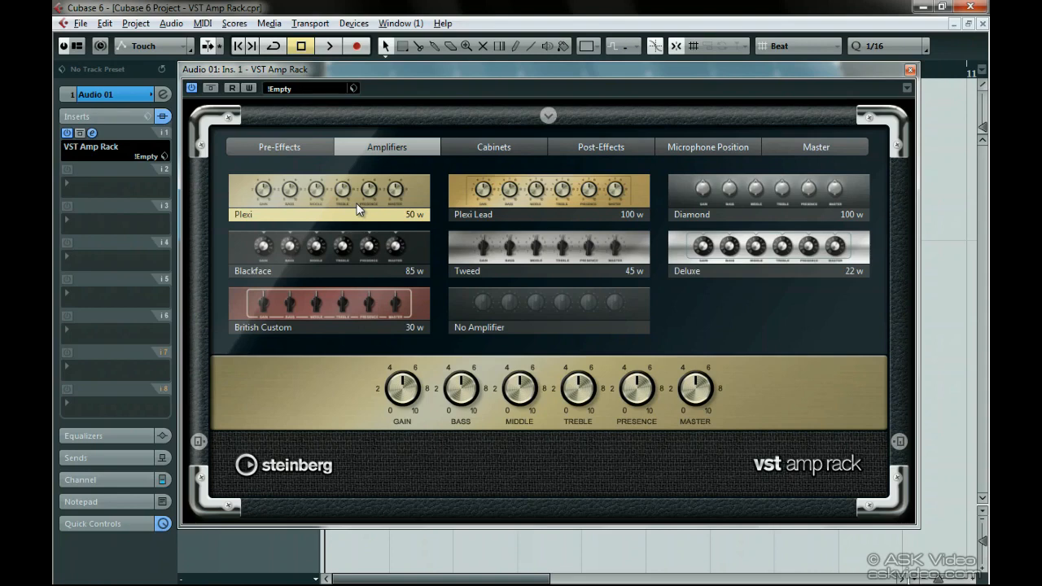
click(525, 214)
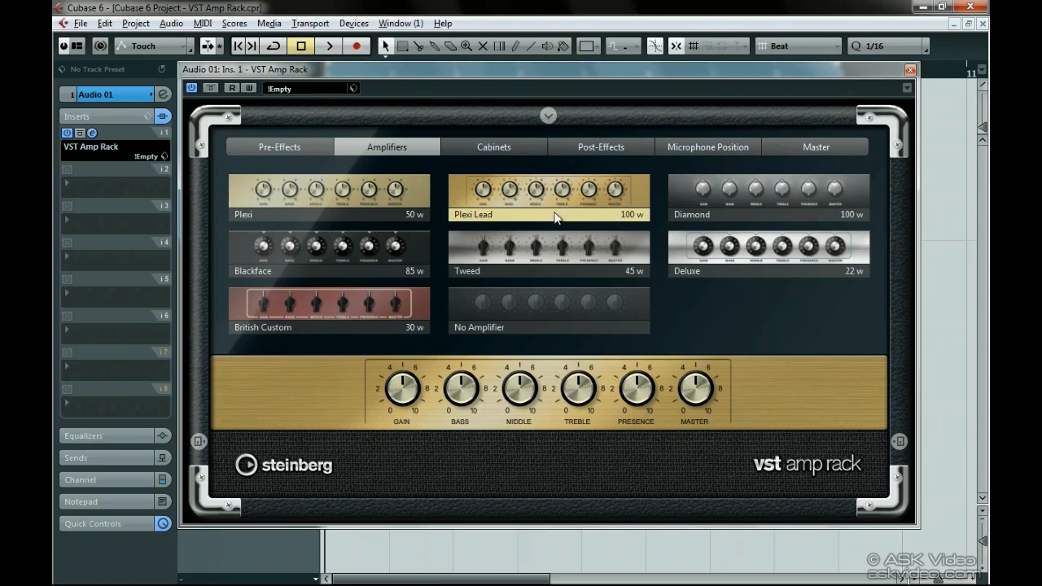
click(731, 216)
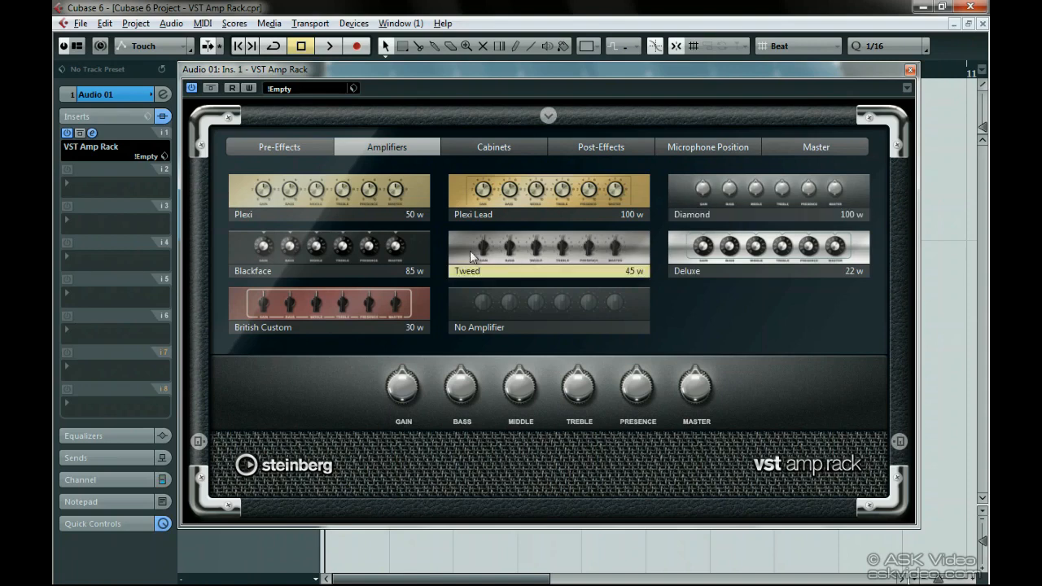
click(355, 267)
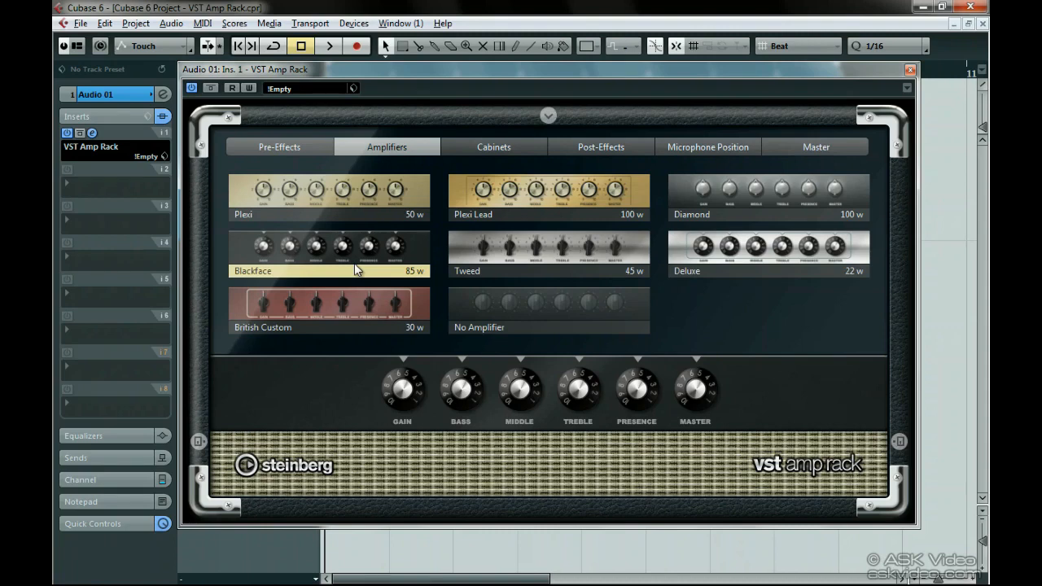
click(504, 272)
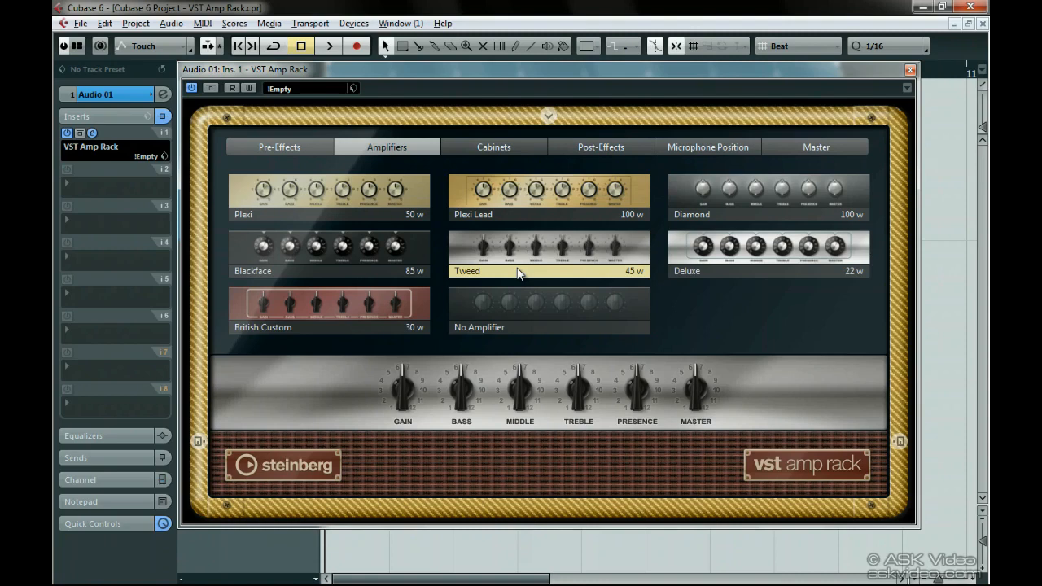
click(734, 277)
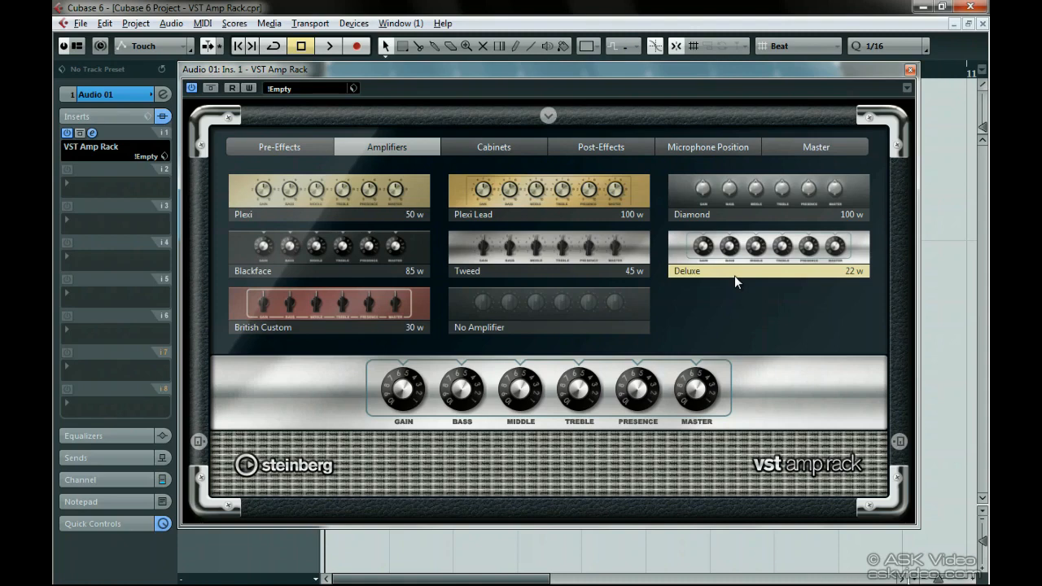
click(338, 323)
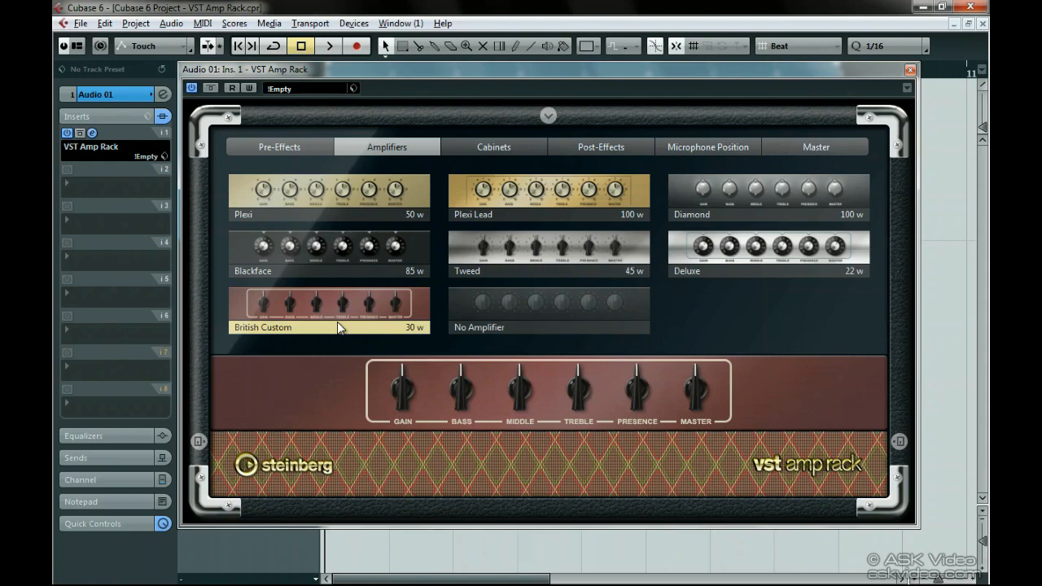
click(491, 212)
Step: Try the Diamond, Blackface, Tweed, Deluxe and British Custom cabinets with the Plexi Lead amplifier
click(495, 153)
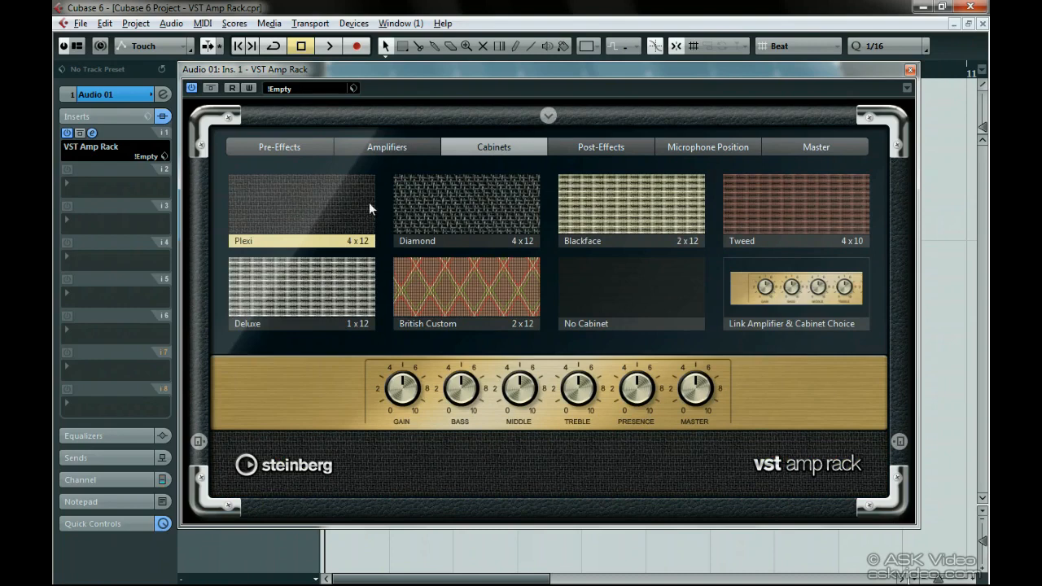
click(443, 210)
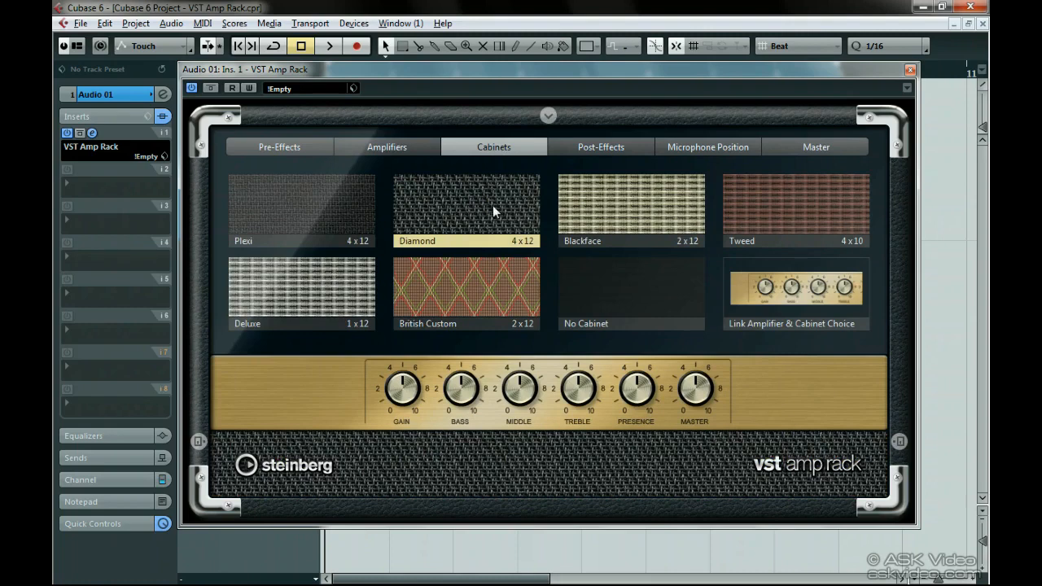
click(595, 208)
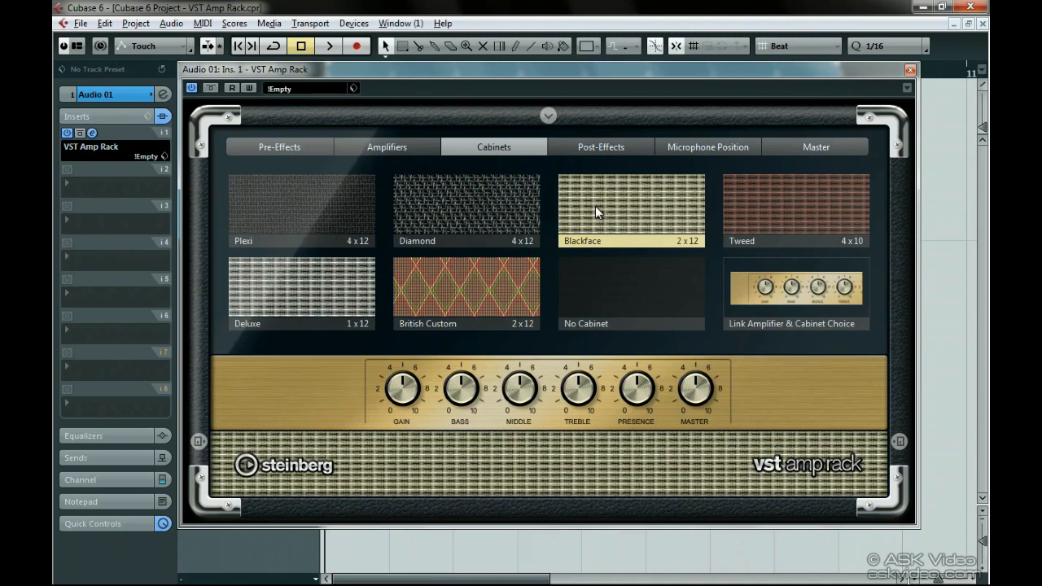
click(750, 217)
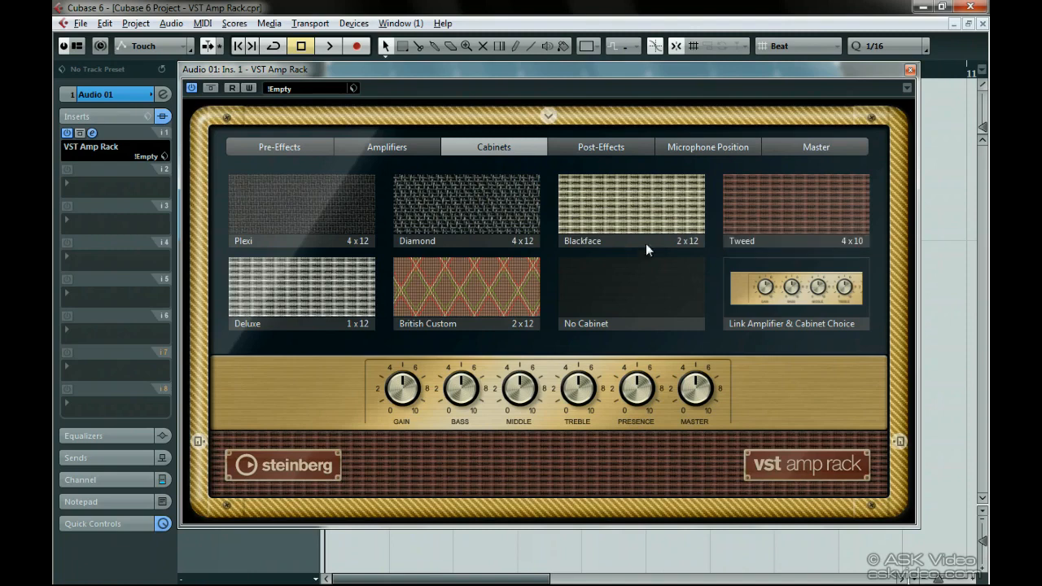
click(309, 268)
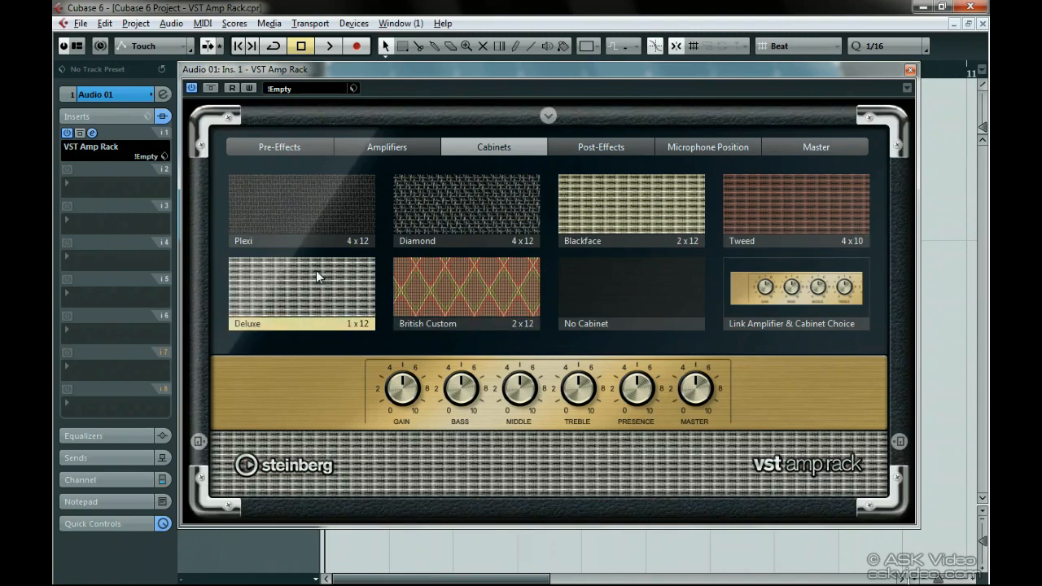
click(455, 287)
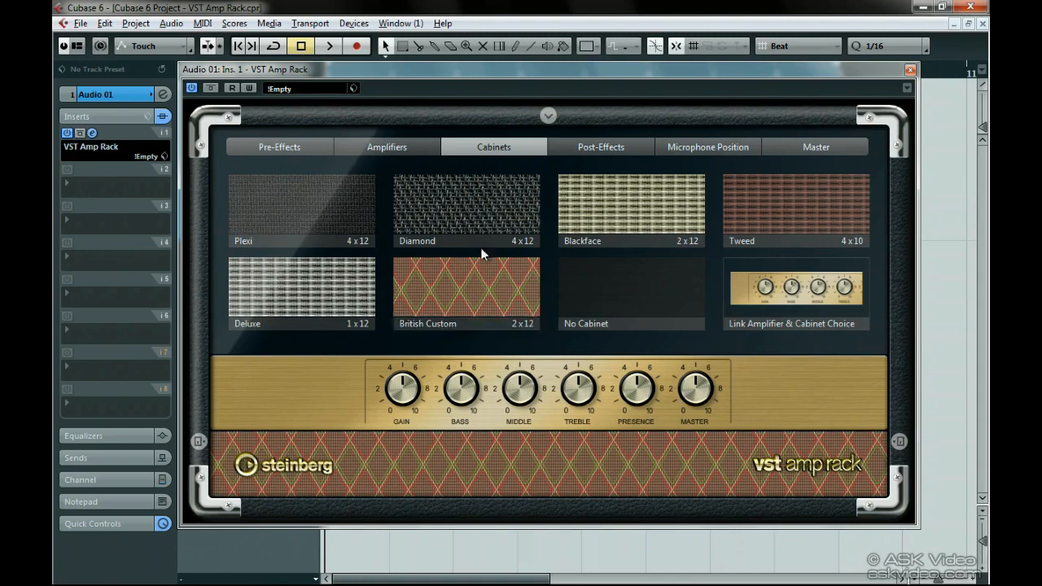
Step: Link the amplifier and cabinet choice and show the Post-Effects section
click(789, 326)
click(612, 150)
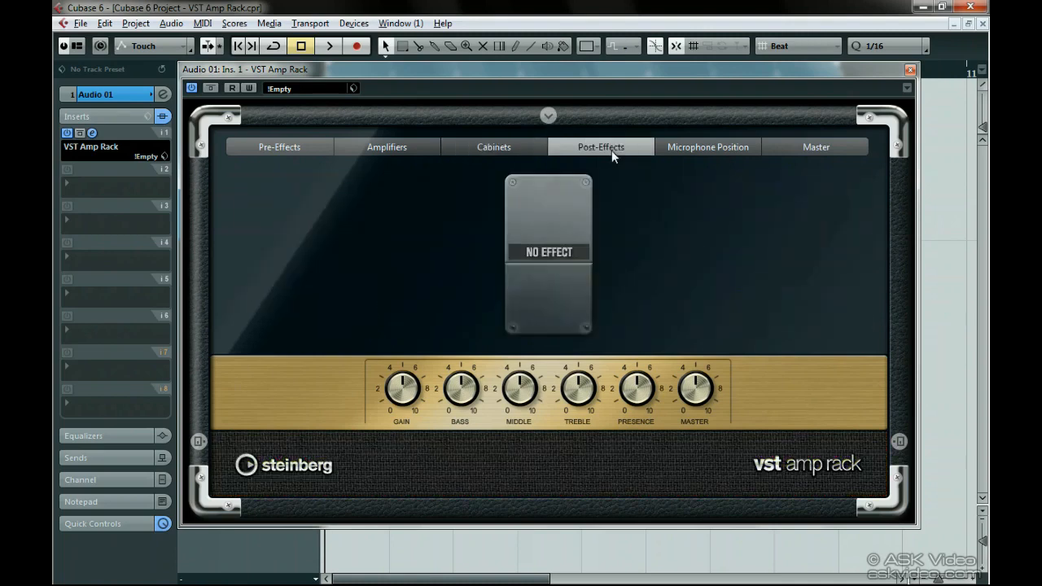
Step: Add an Overdrive post-effect, switch it on, and set its drive to 4.4, tone to 3.7 and level to -2.9
click(546, 257)
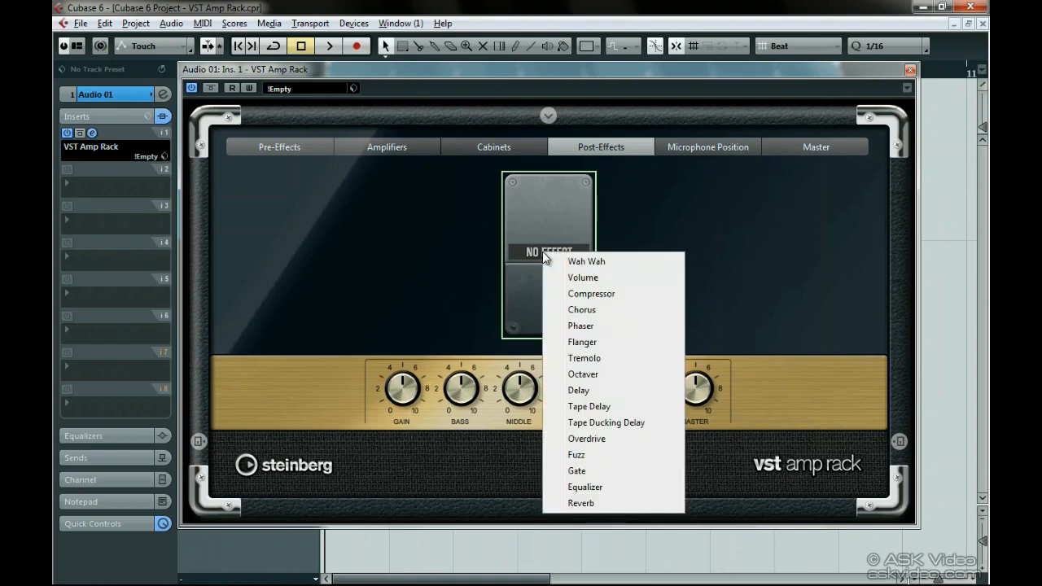
click(625, 446)
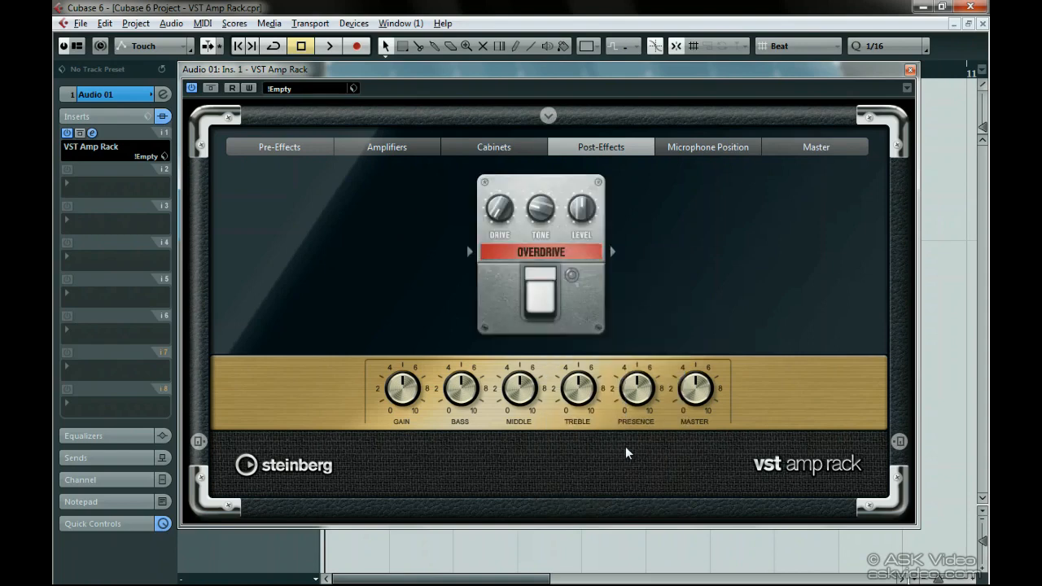
click(543, 309)
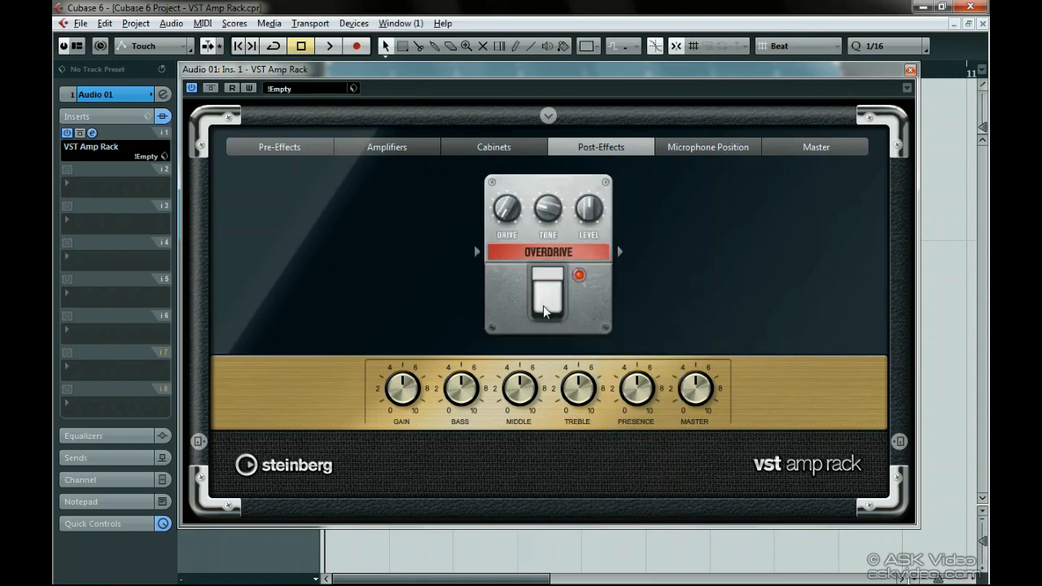
mouse_move(505, 207)
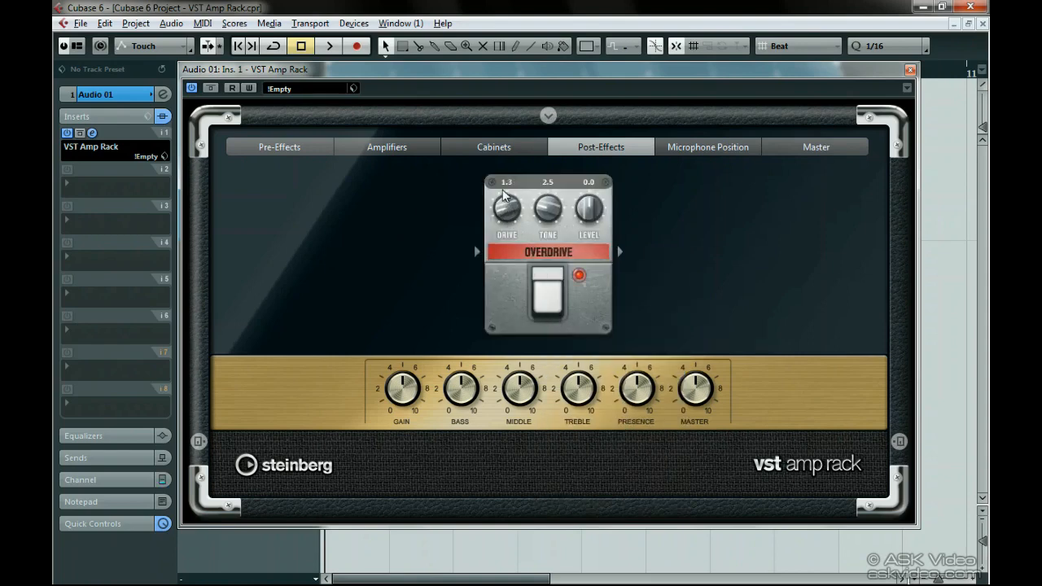
drag(503, 194, 503, 170)
drag(594, 208, 595, 232)
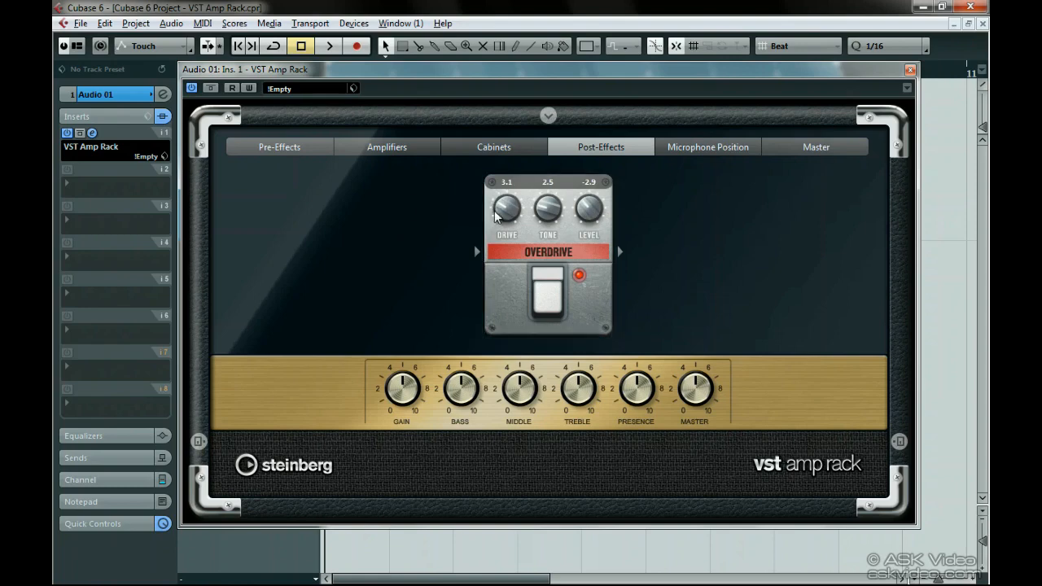
drag(495, 213, 540, 192)
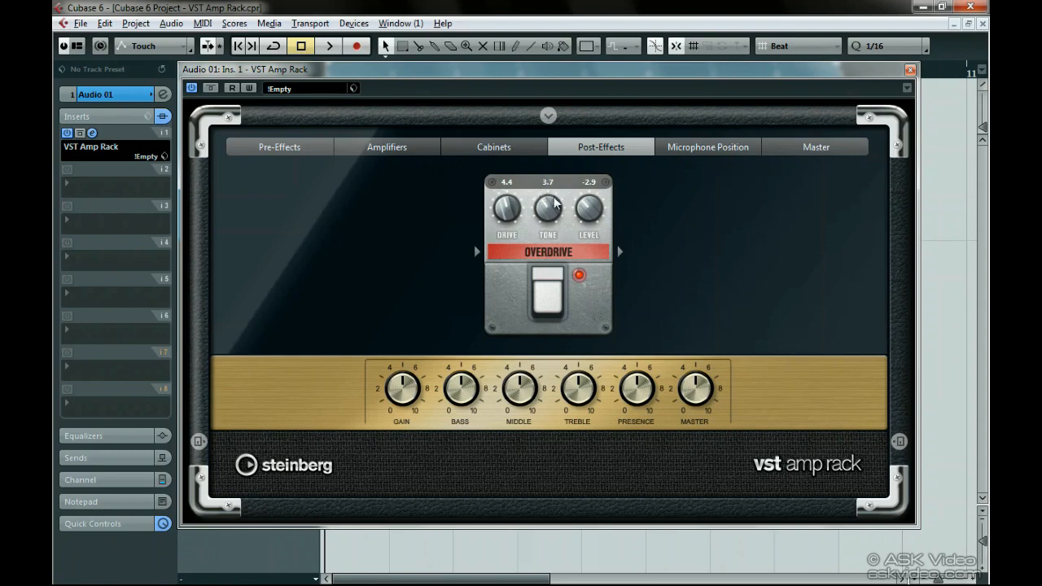
Step: Add a Reverb pedal after the Overdrive, switch it on, set its type to Hall and lower its mix
click(626, 251)
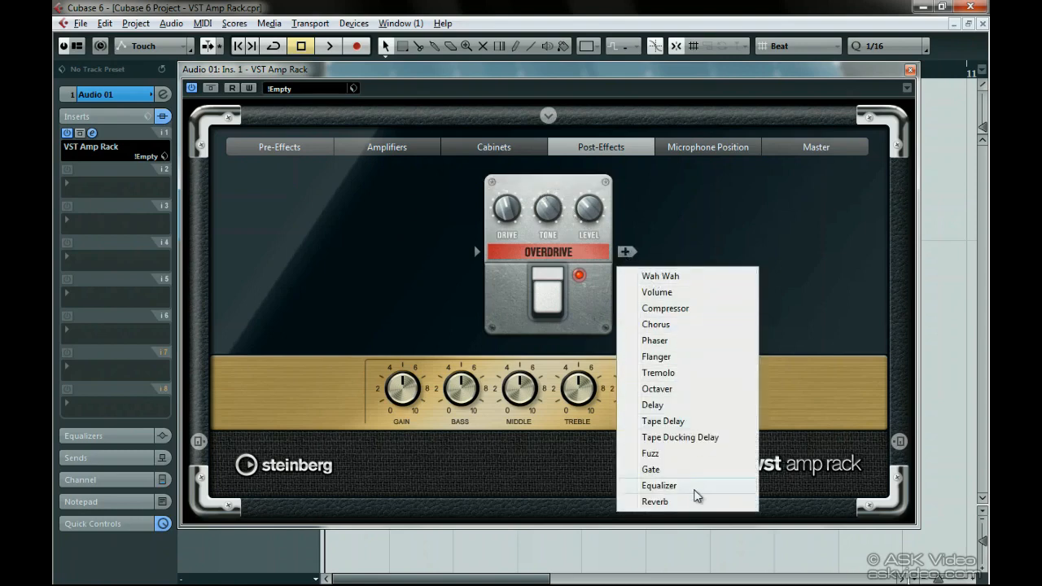
click(696, 501)
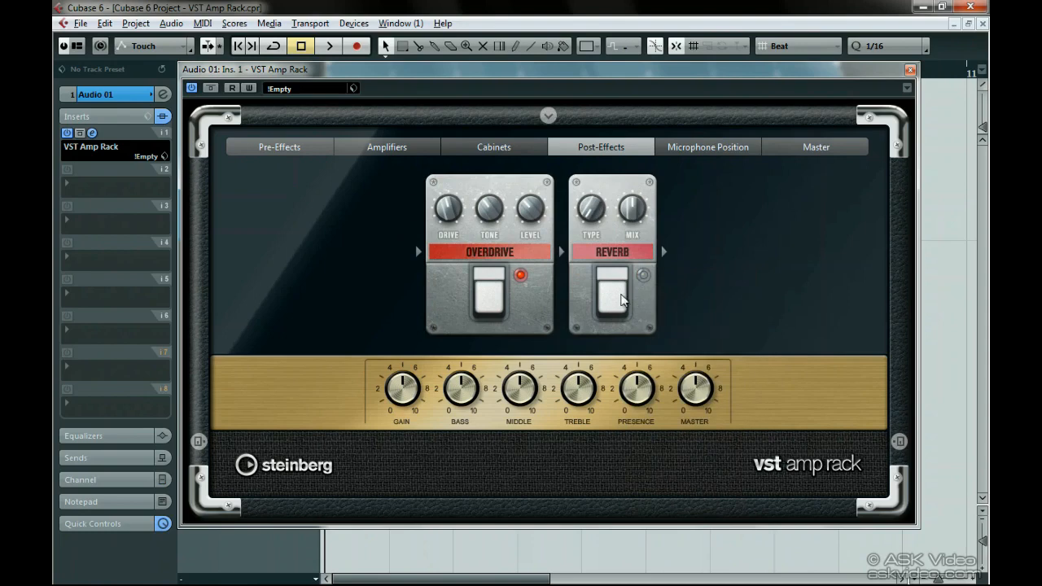
click(620, 294)
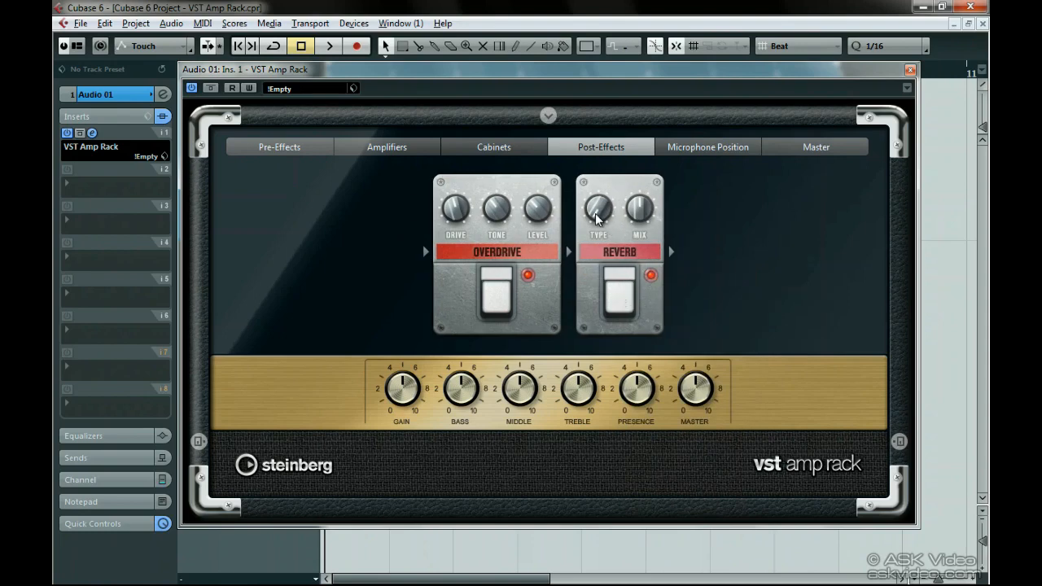
mouse_move(599, 214)
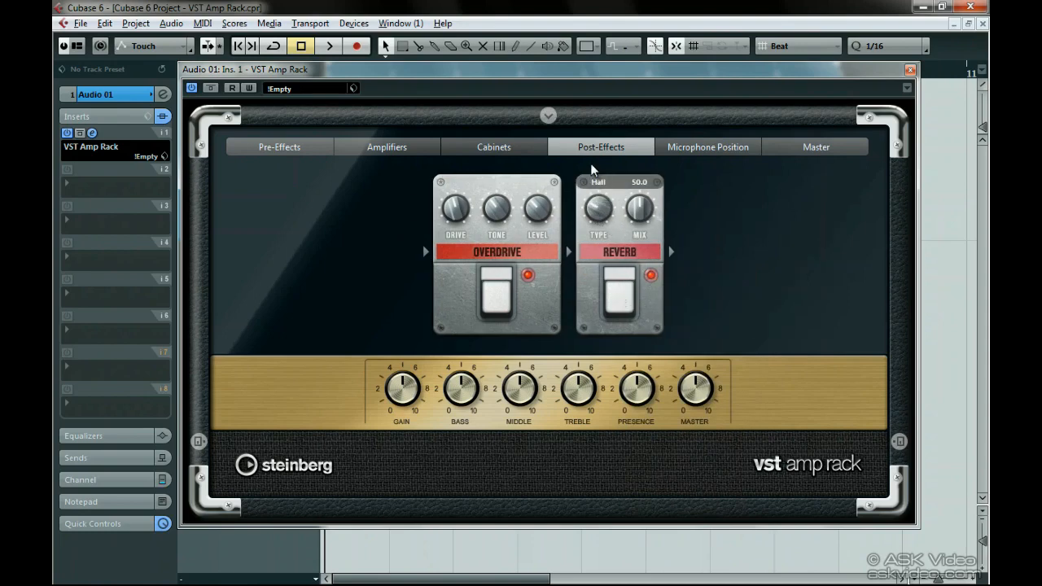
drag(640, 213, 645, 254)
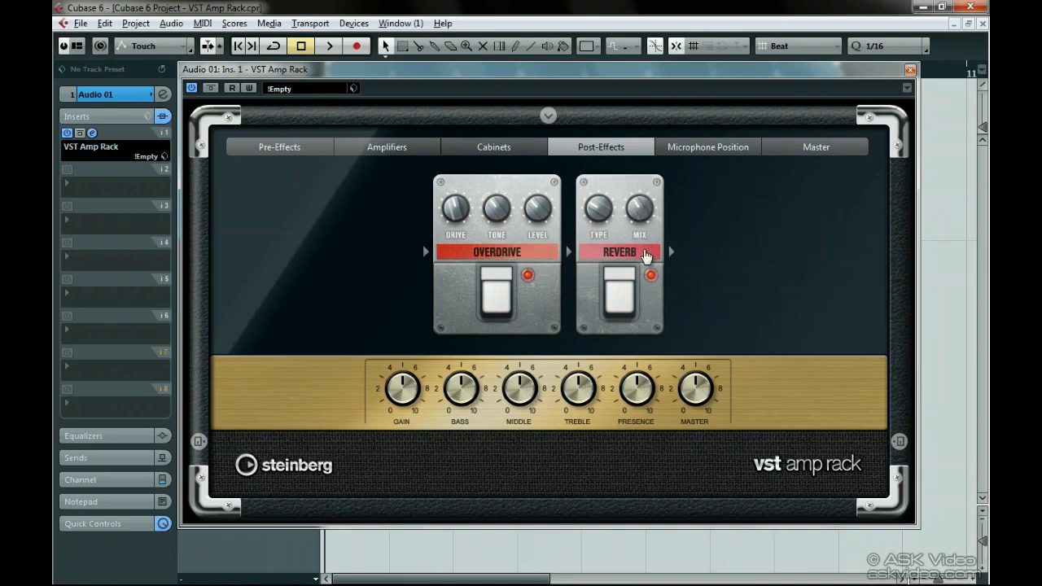
Step: Add a Tape Delay pedal after the Reverb, switch it on, and raise its feedback to 41 and mix to about 36.5
click(674, 253)
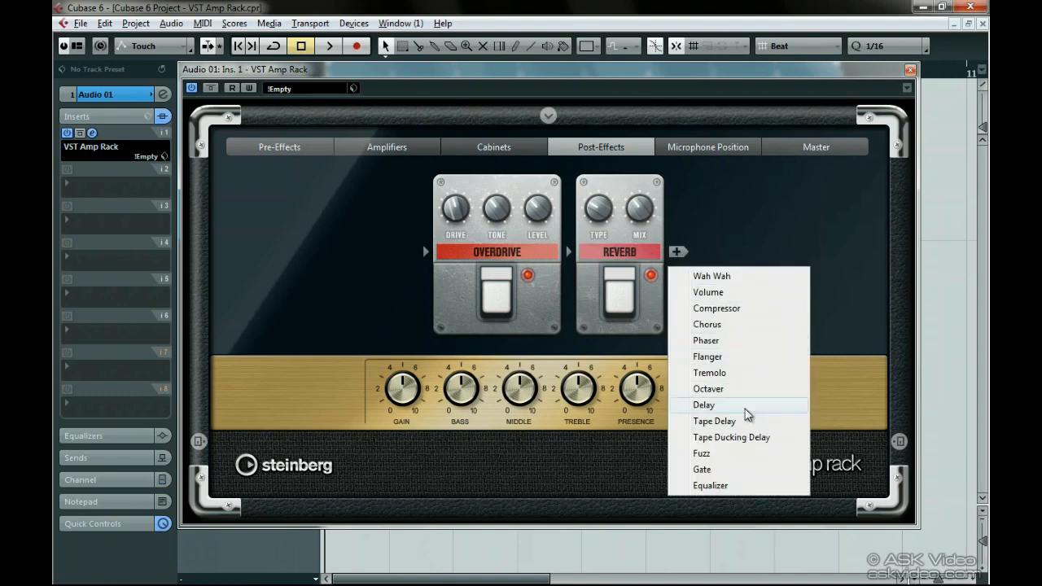
click(746, 422)
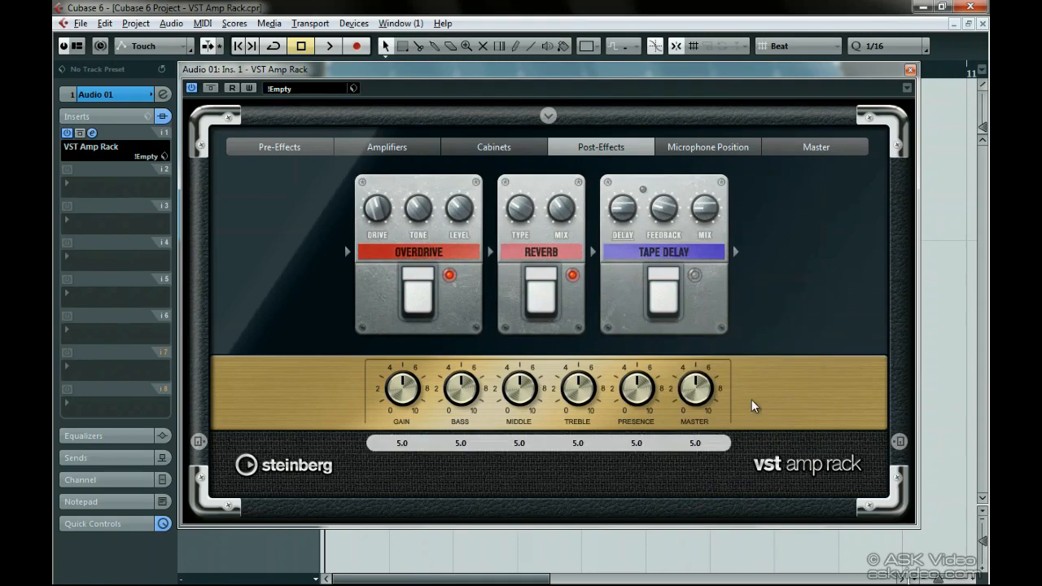
click(669, 281)
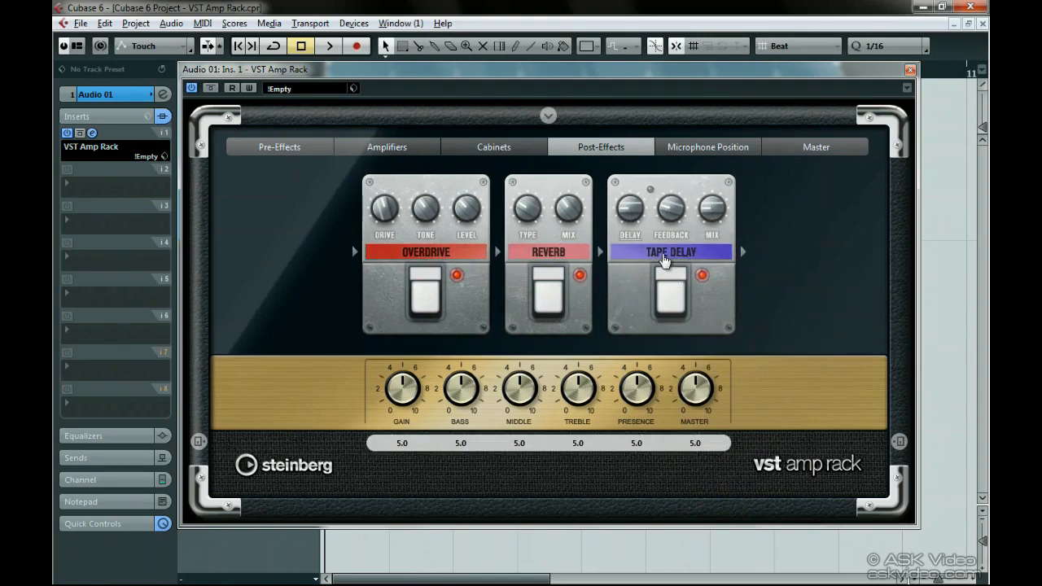
mouse_move(631, 220)
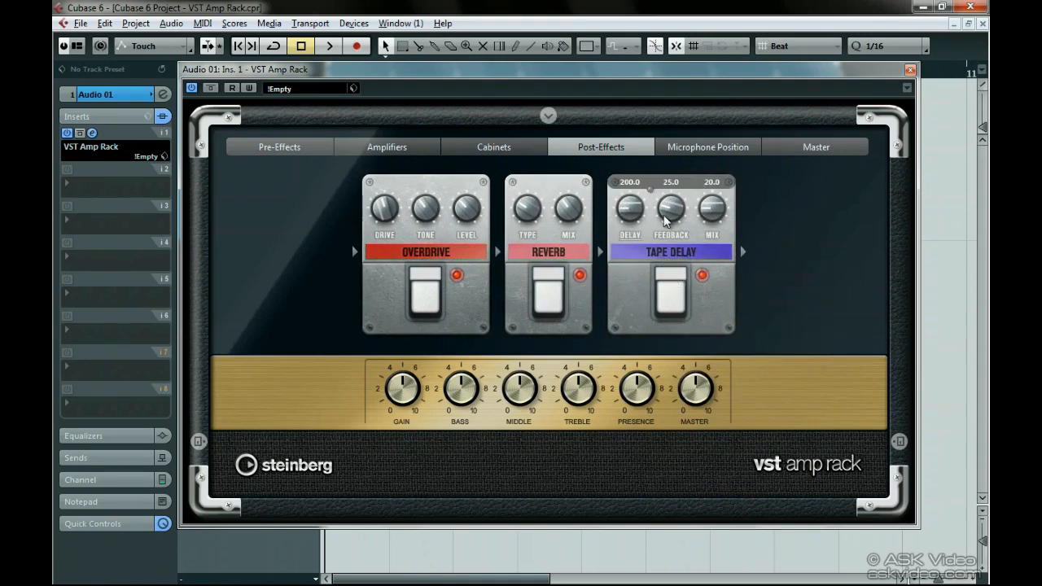
drag(664, 222, 666, 197)
drag(711, 213, 706, 184)
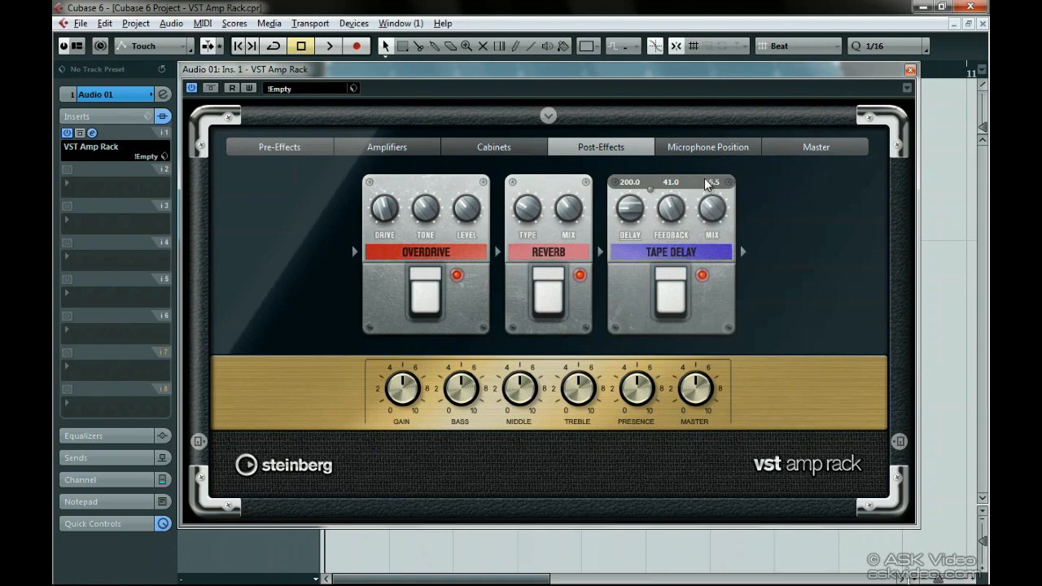
Step: Sync the Tape Delay to the project tempo with a 1/8 delay time and raise its feedback to 57.5
click(649, 189)
drag(637, 208, 632, 193)
drag(674, 215, 673, 190)
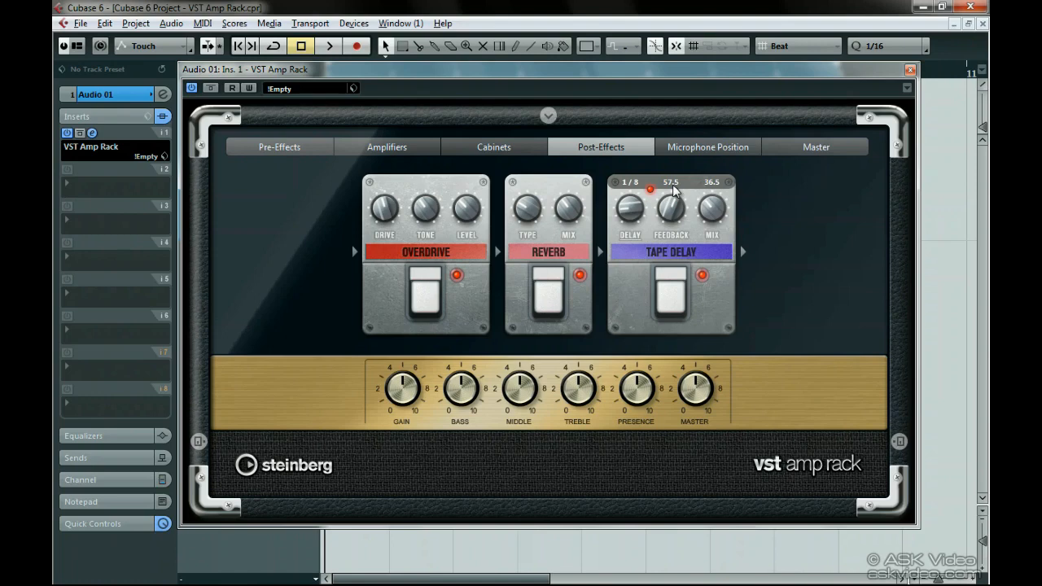
Step: Remove the Tape Delay pedal and switch off the Reverb and Overdrive pedals
click(666, 254)
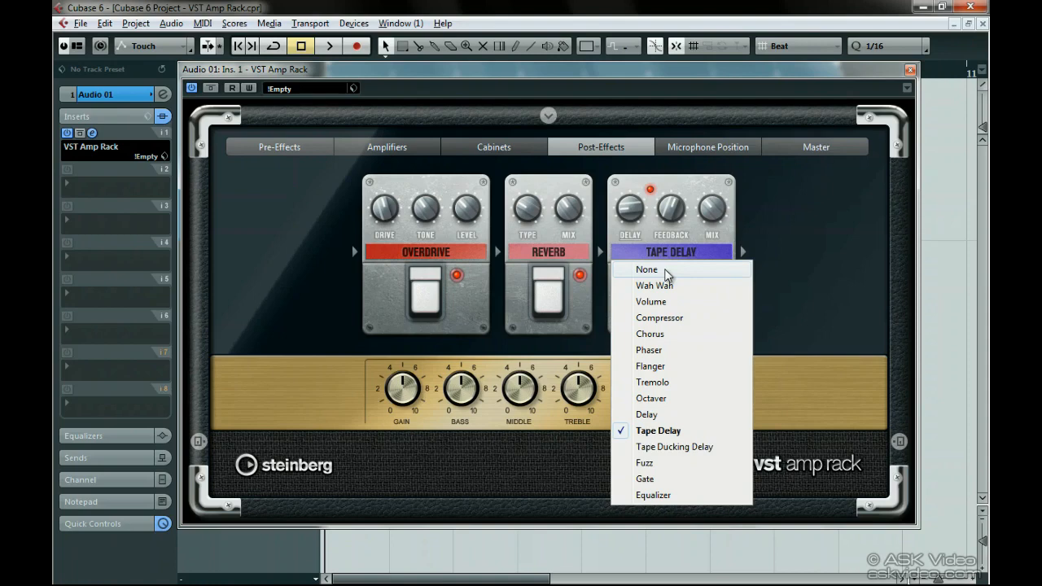
click(666, 272)
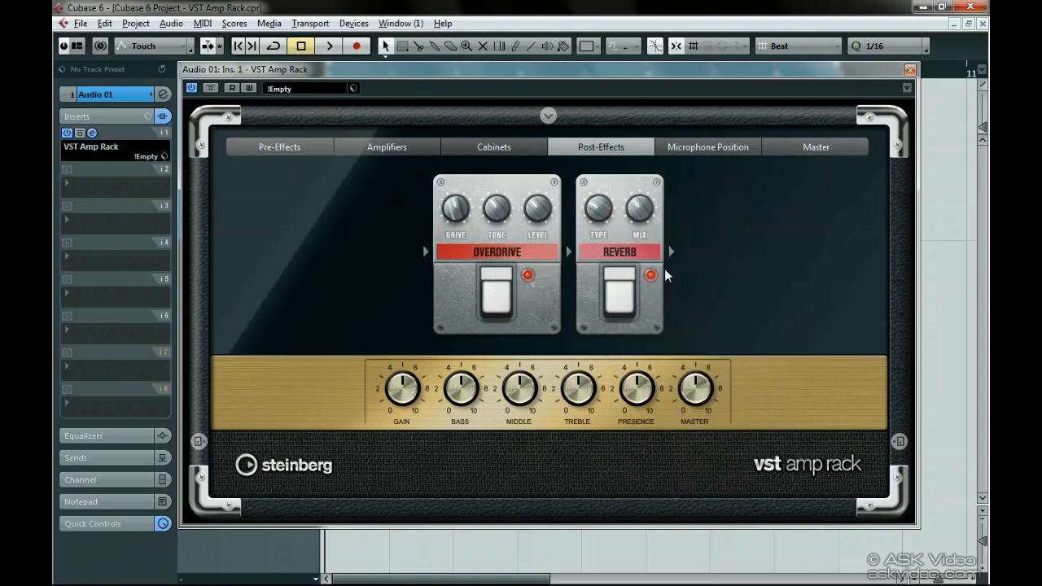
click(621, 287)
click(498, 299)
Step: Show the Microphone Position section, try several mic placements in front of the cabinet, and adjust the mix between the two microphones
click(691, 151)
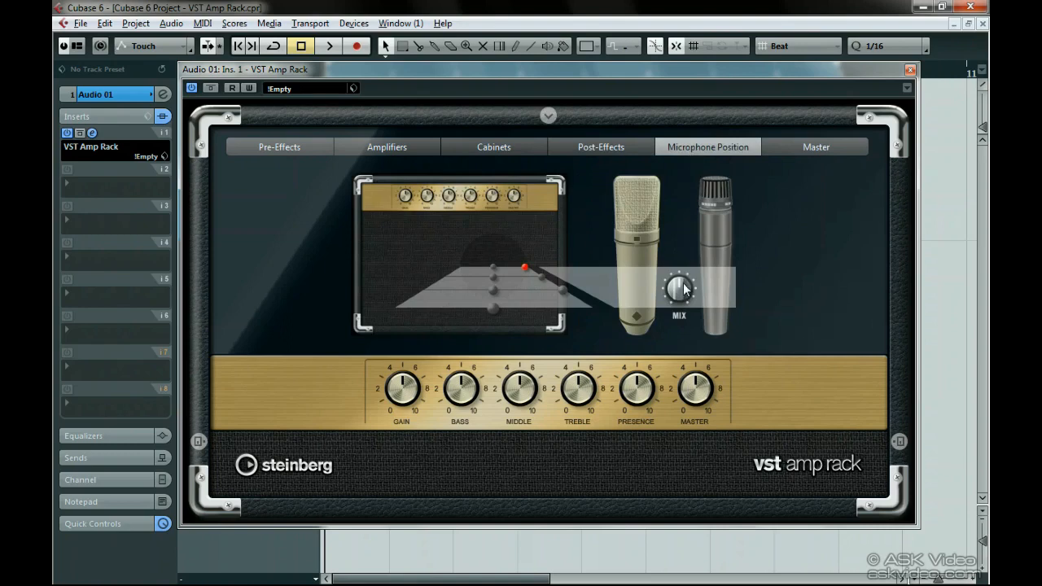
drag(681, 288, 680, 396)
drag(496, 307, 496, 296)
drag(497, 284, 498, 274)
drag(565, 293, 526, 268)
mouse_move(680, 335)
mouse_down()
mouse_move(682, 365)
mouse_move(682, 343)
mouse_up()
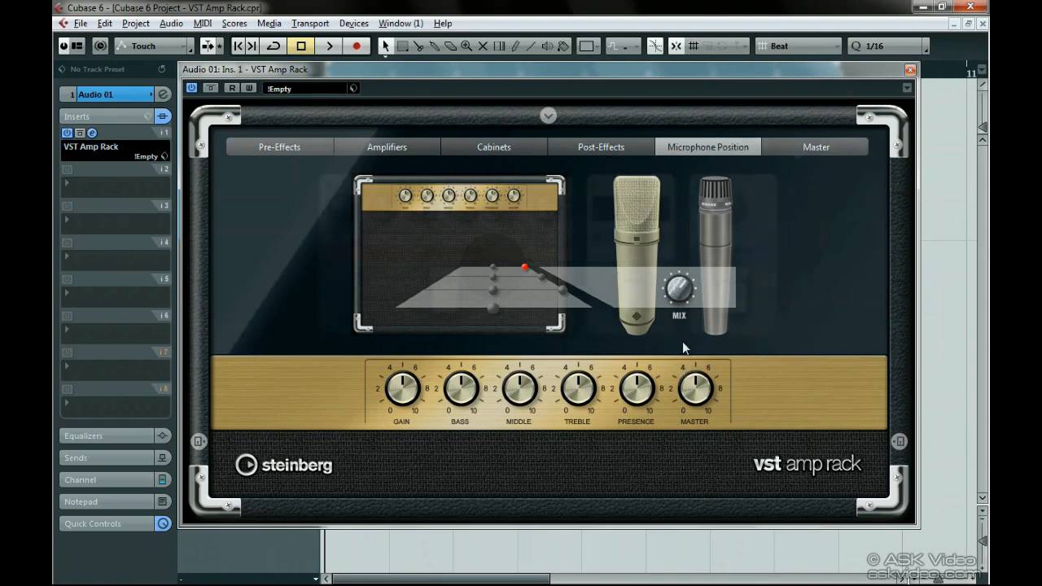
Step: Show the Master section and toggle the Master pedal several times, leaving it switched off to mute the output
click(795, 149)
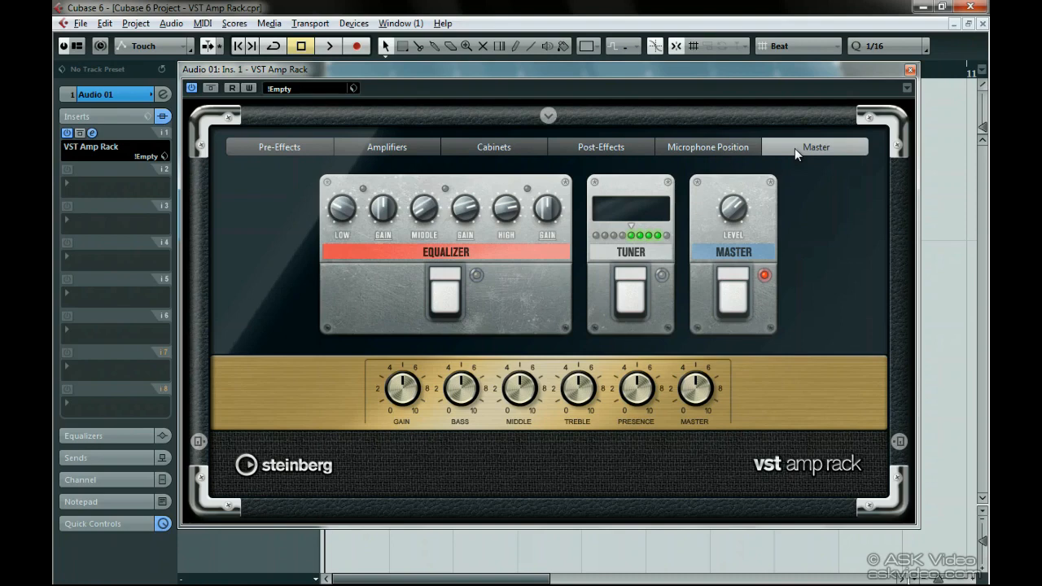
click(726, 294)
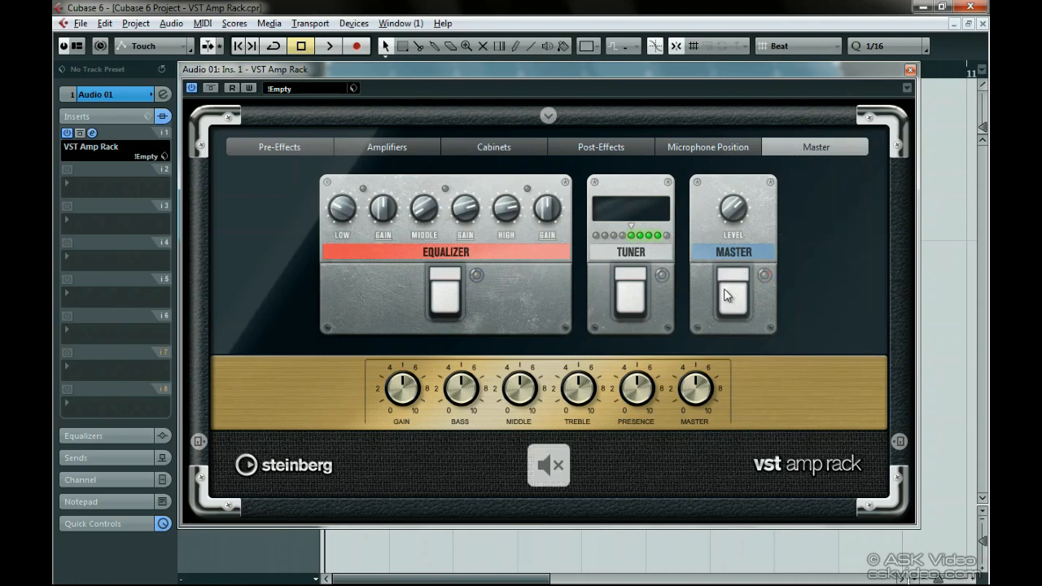
click(726, 294)
click(727, 295)
click(727, 294)
click(726, 295)
mouse_move(559, 458)
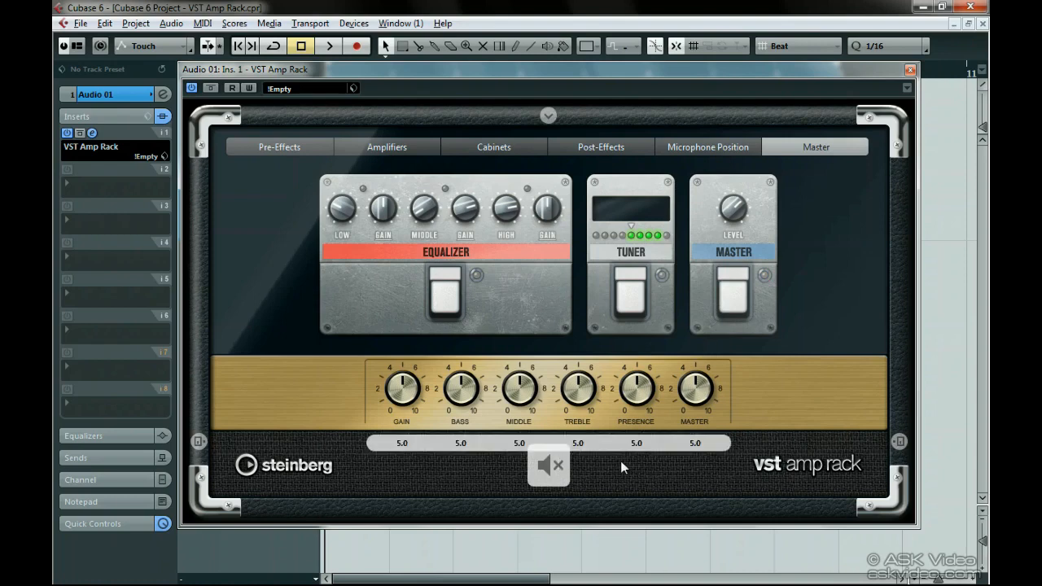